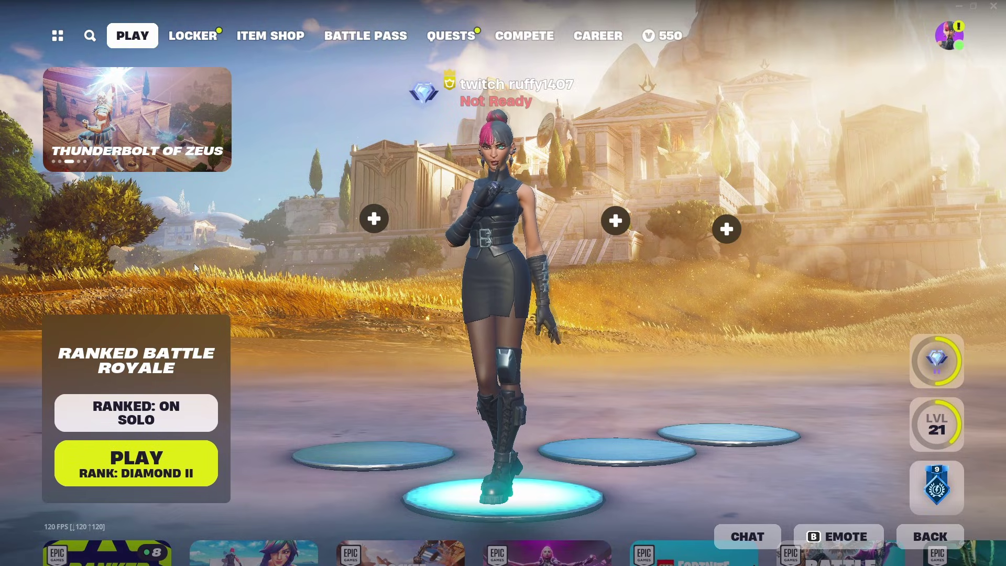
Step: Look through Fortnite's social panel and the Game and Account and Privacy settings pages
left_click(366, 220)
left_click(682, 418)
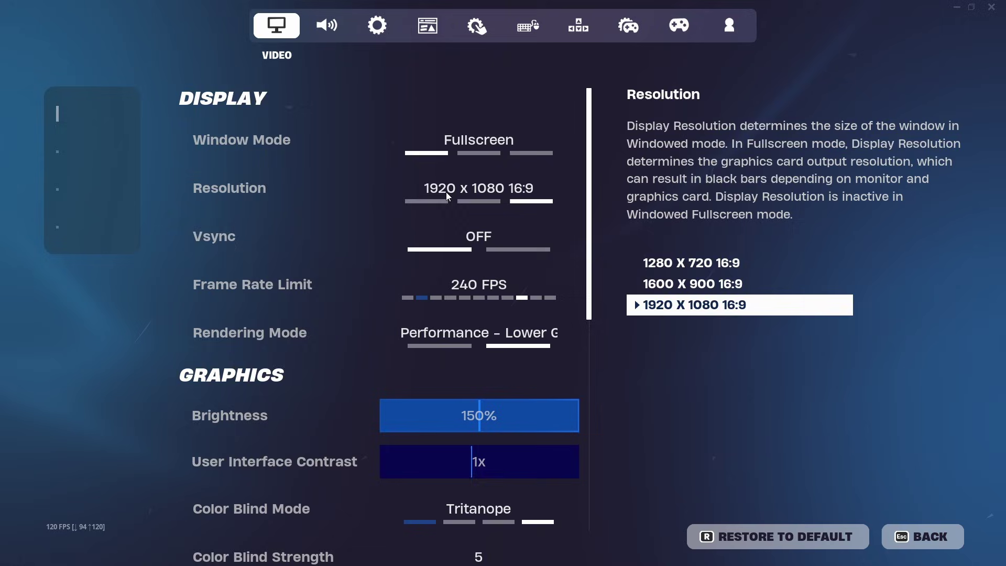
left_click(377, 26)
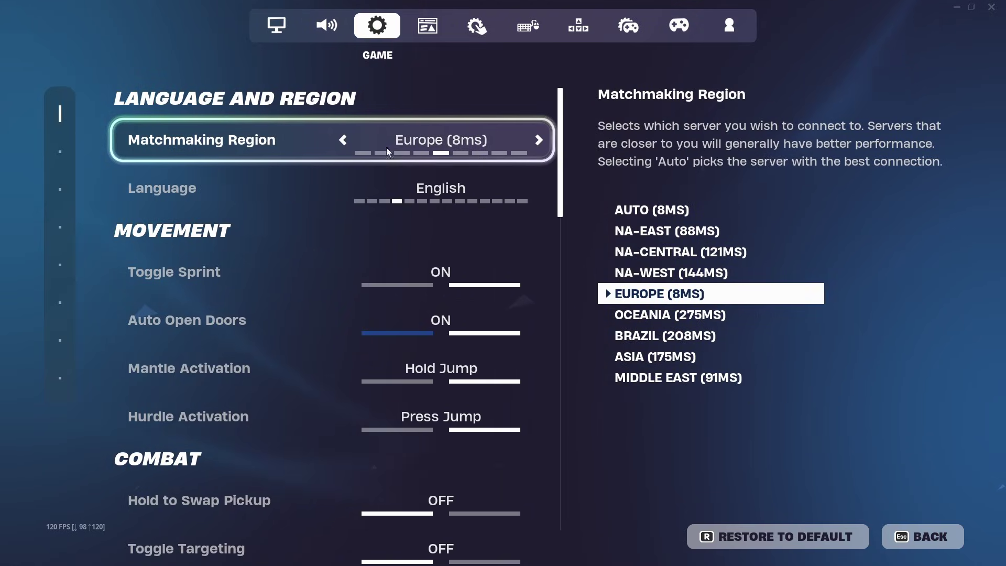
left_click_drag(560, 141, 573, 483)
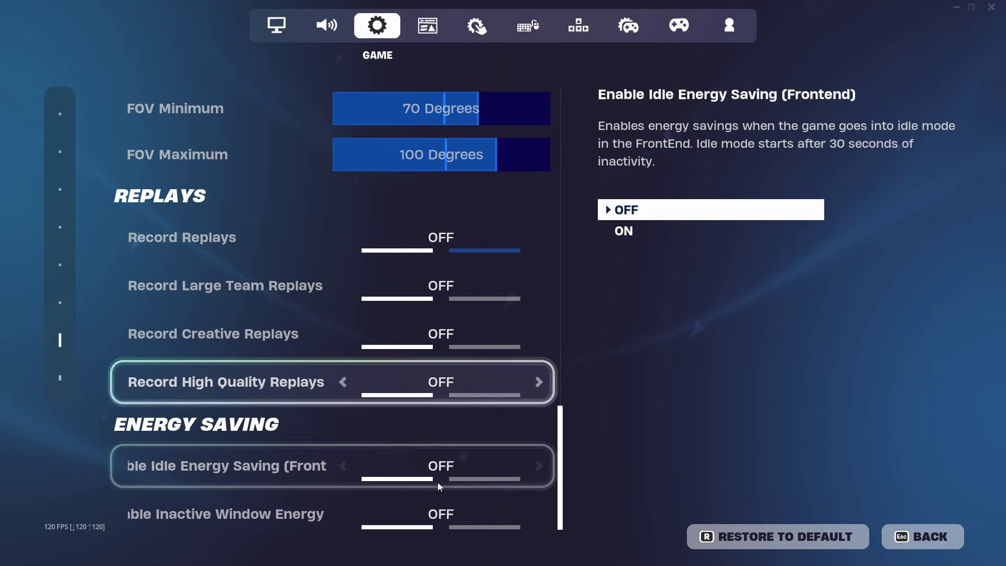
left_click(734, 21)
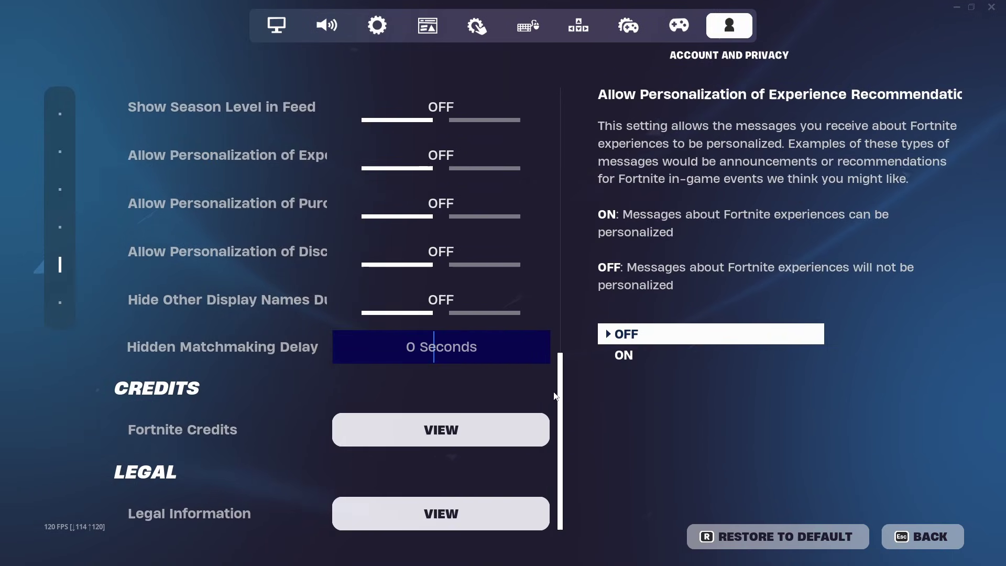
scroll(562, 380, "up", 5)
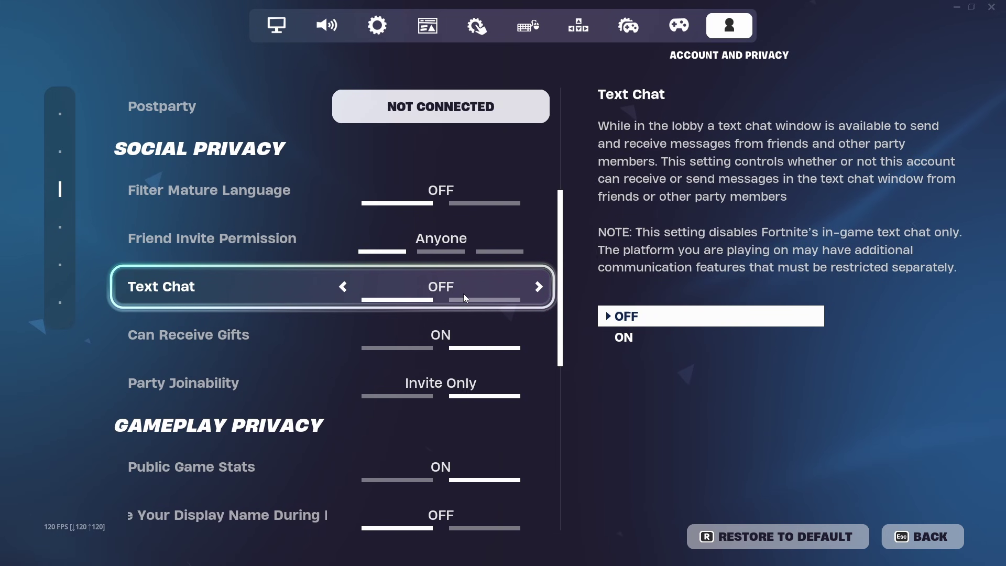
Step: Close the game settings, run the speed test, and highlight the 510.94 Mbps download result
key("Escape")
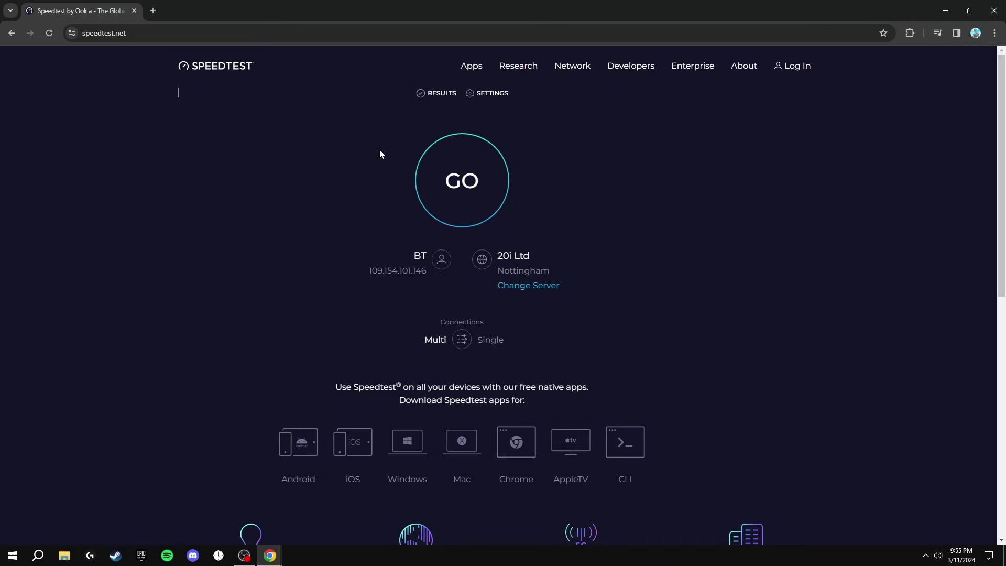
left_click(458, 181)
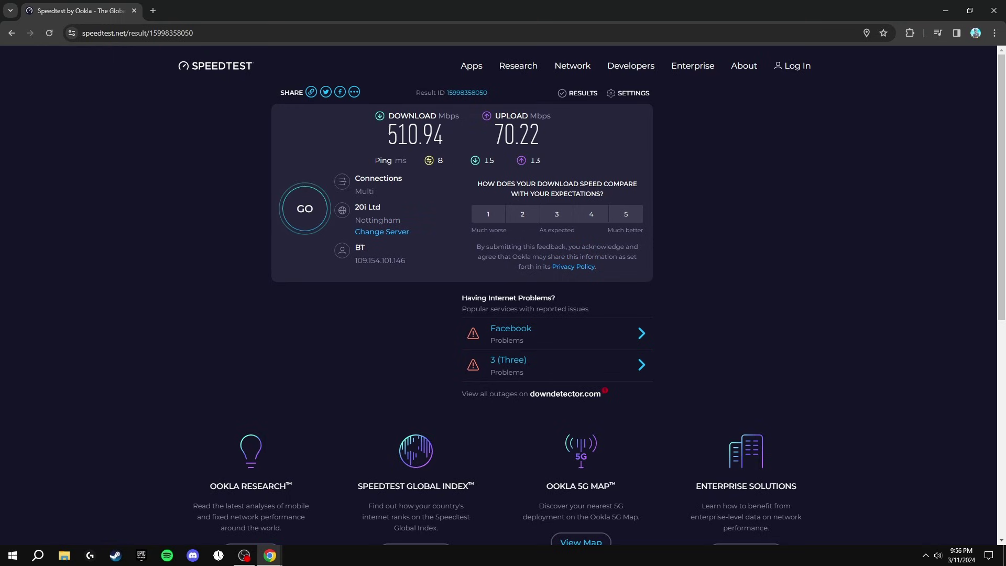
left_click_drag(390, 131, 551, 136)
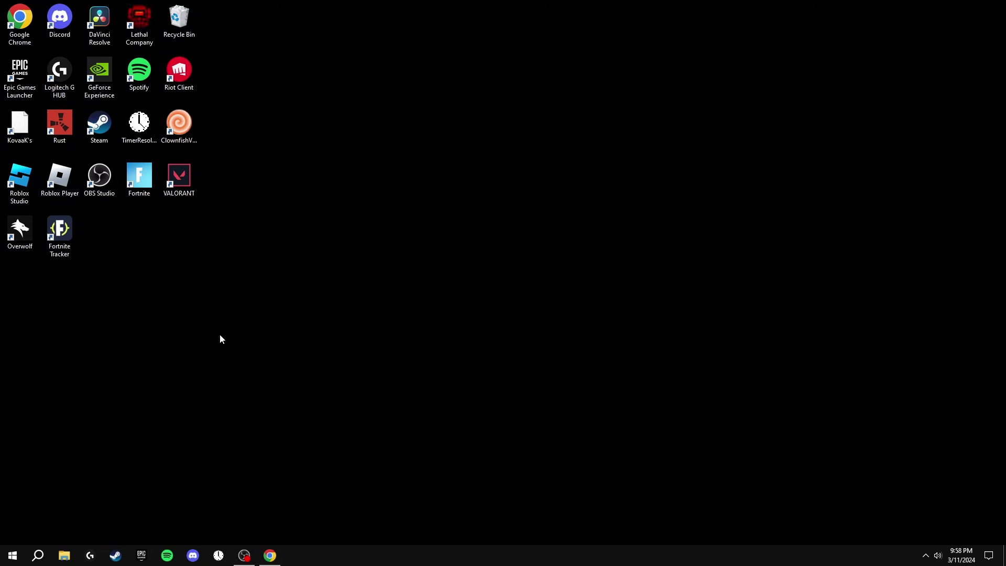
Step: Open the Ethernet connection's IPv4 properties through Control Panel's Network and Sharing Centre
left_click(38, 556)
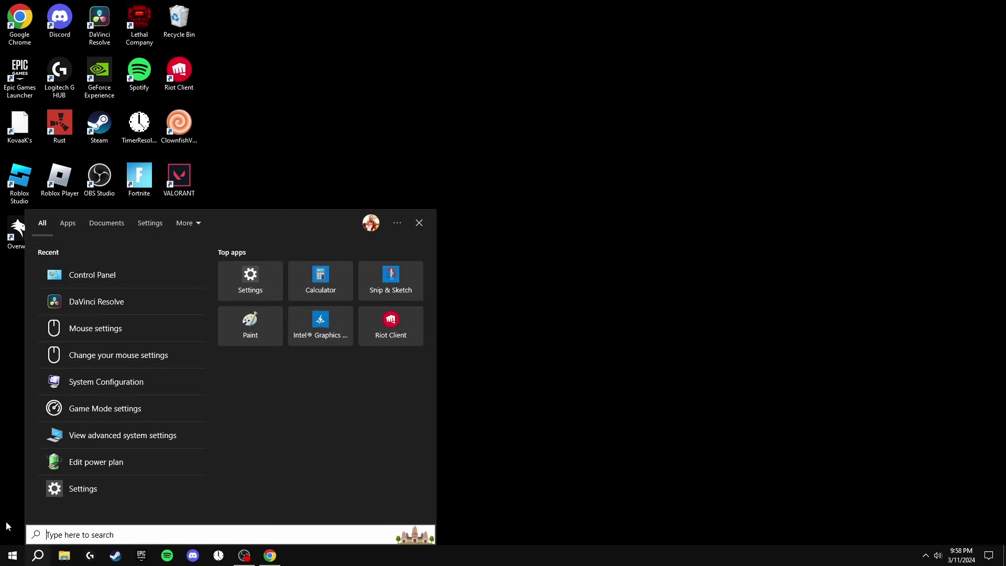
type("control")
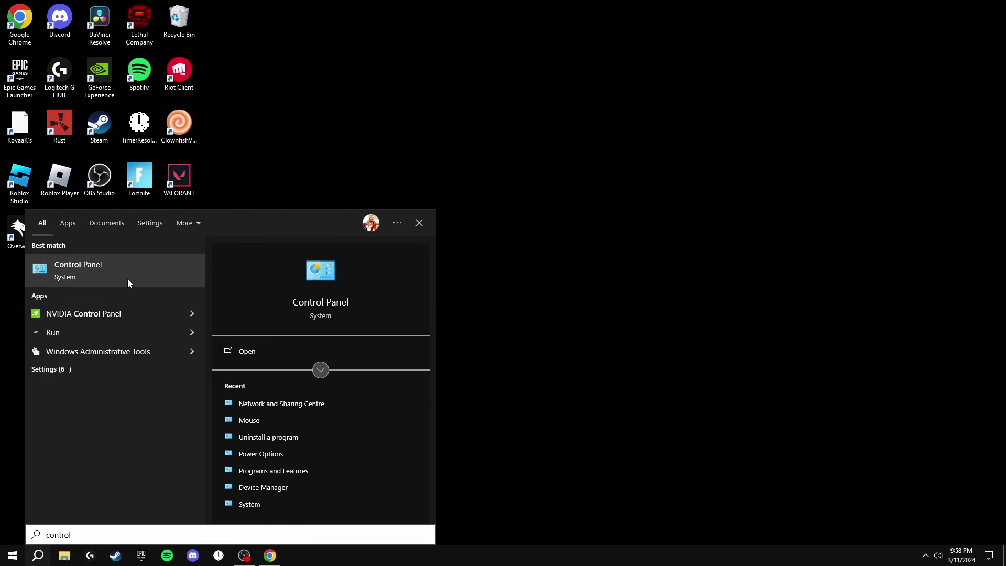
left_click(127, 279)
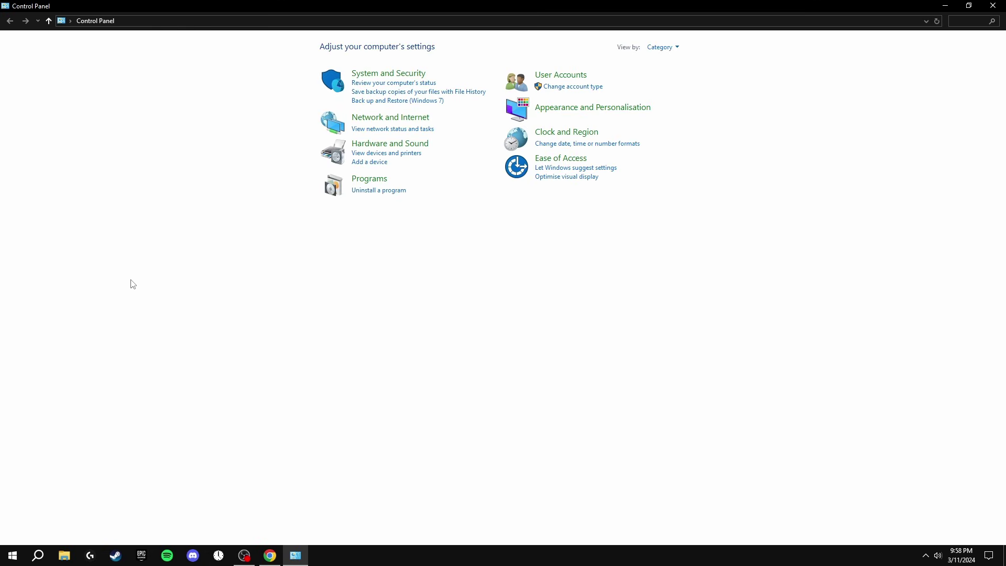
left_click(356, 120)
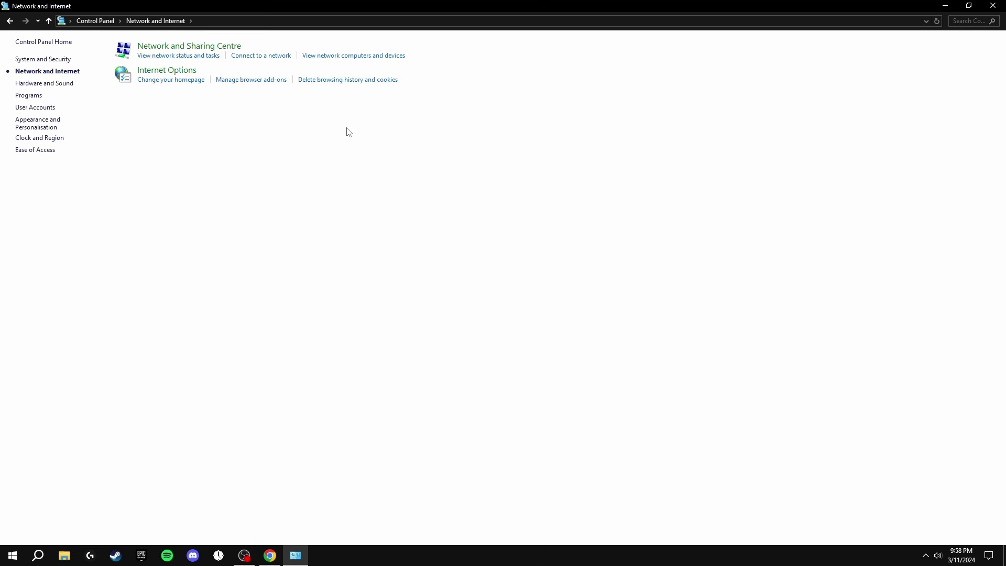
left_click(178, 49)
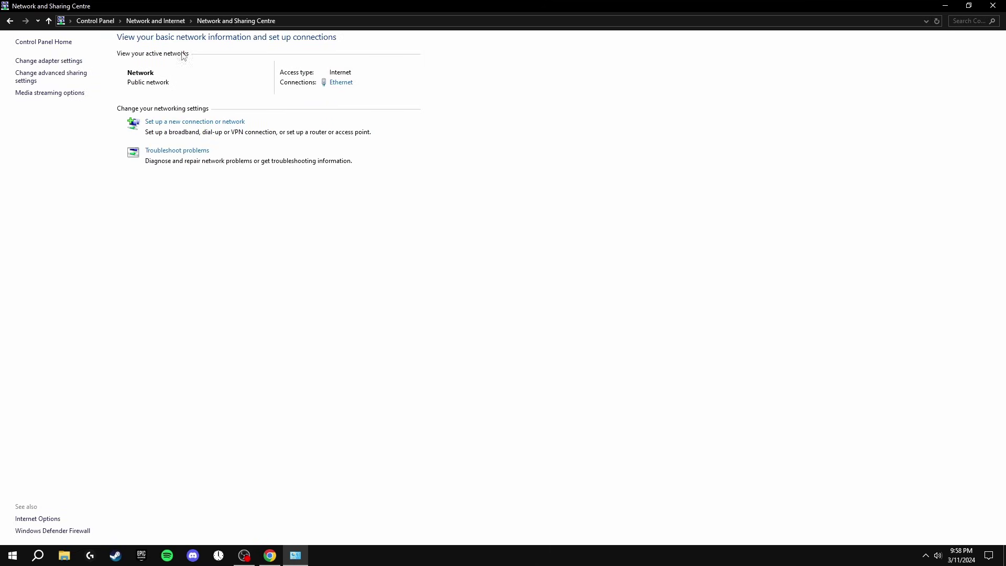
left_click(339, 82)
left_click(444, 364)
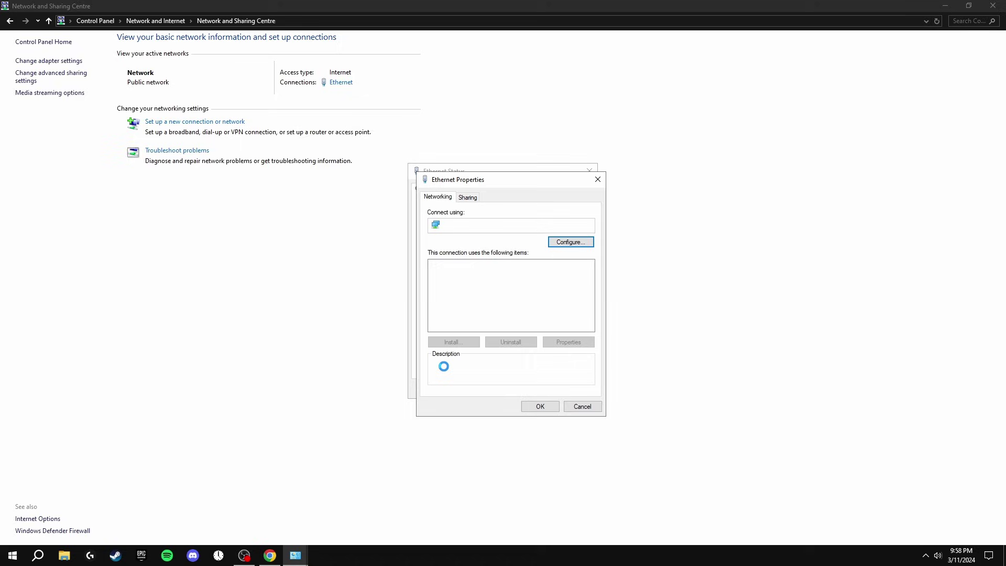
left_click(475, 291)
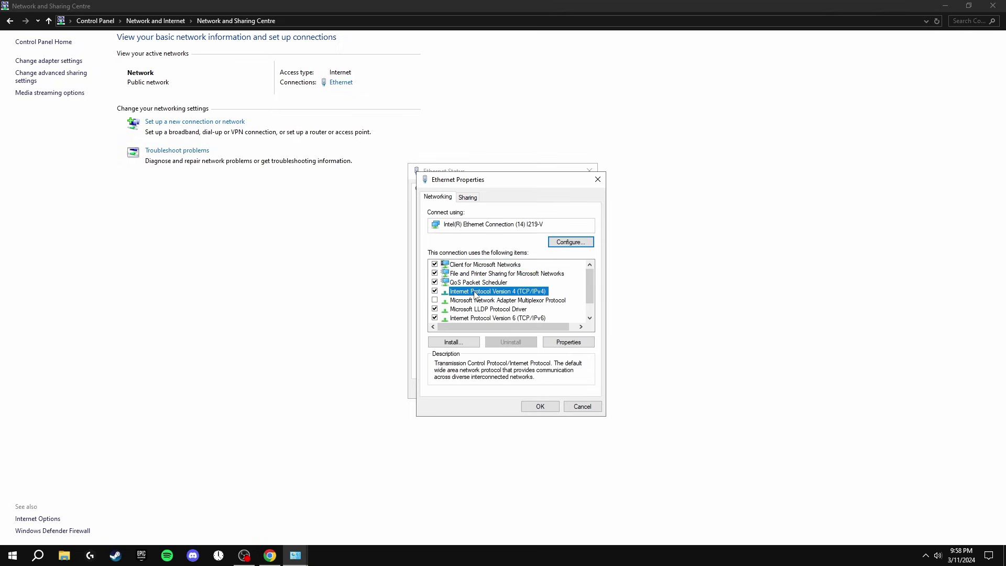
left_click(569, 343)
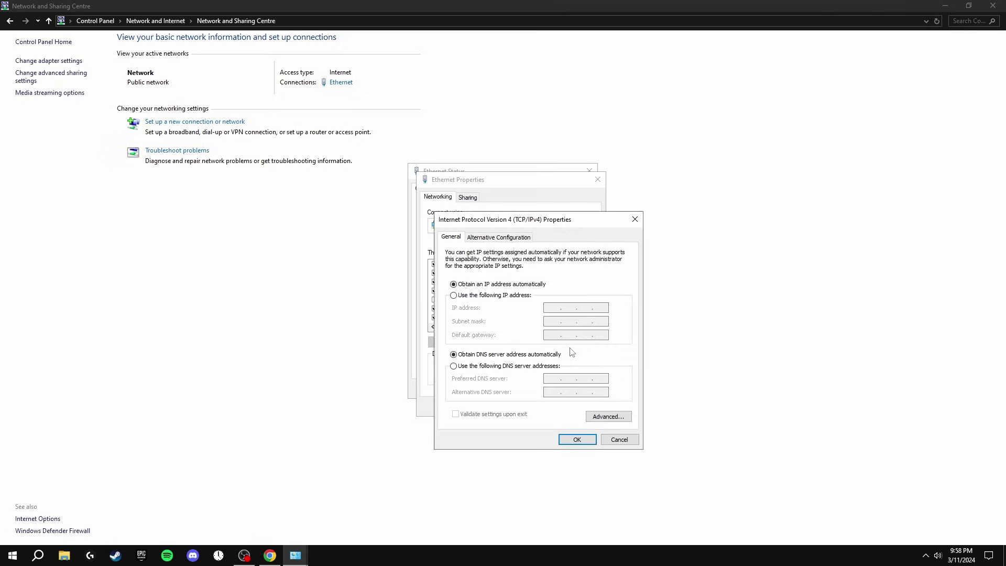
Step: Set DNS servers 8.8.8.8 and 8.8.4.4 with validation on exit, then close the properties
left_click(460, 366)
left_click(547, 378)
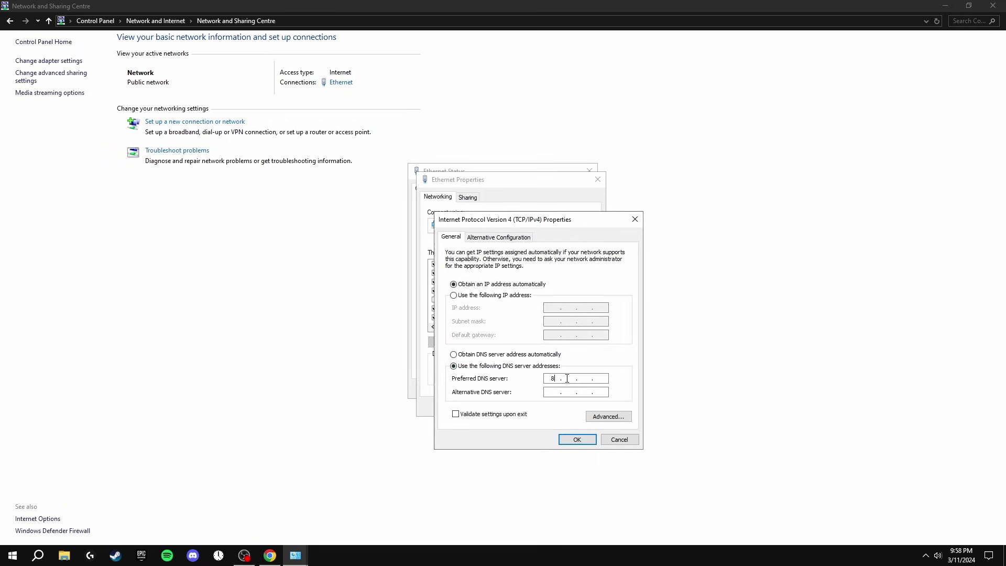
type("8.8.8.8")
left_click(568, 390)
type("8.8.4.4")
left_click(456, 414)
left_click(577, 439)
left_click(542, 404)
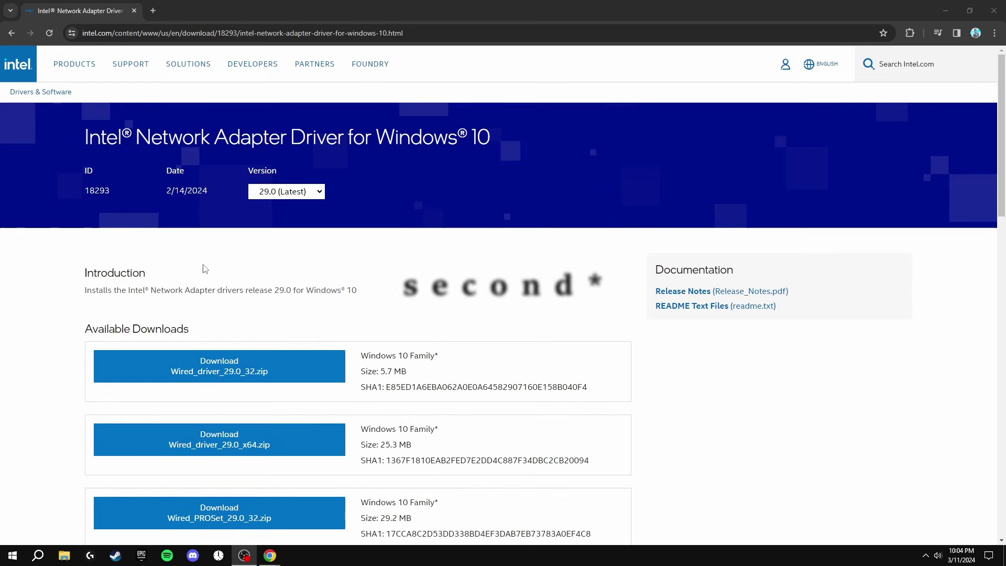
left_click(37, 555)
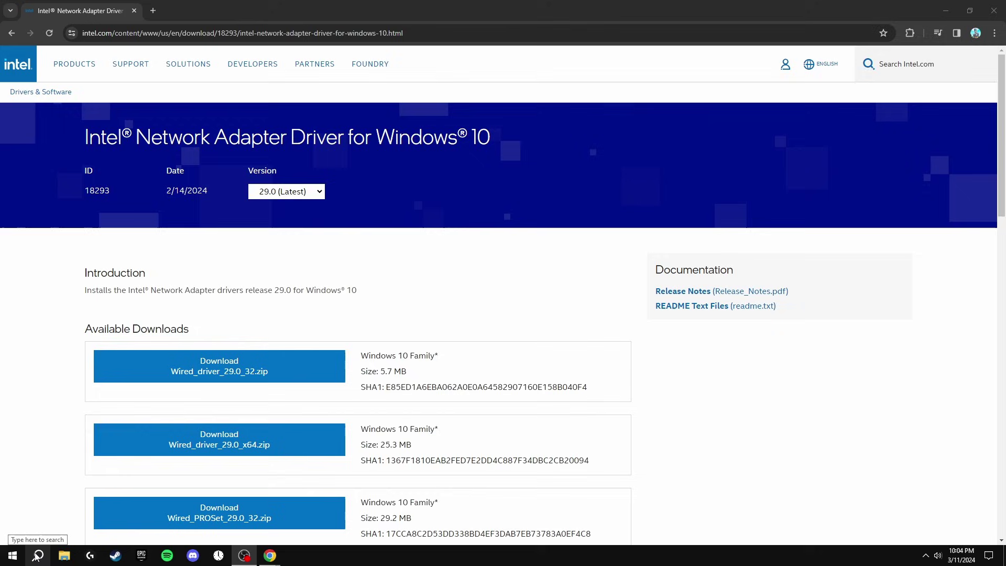
type("dev")
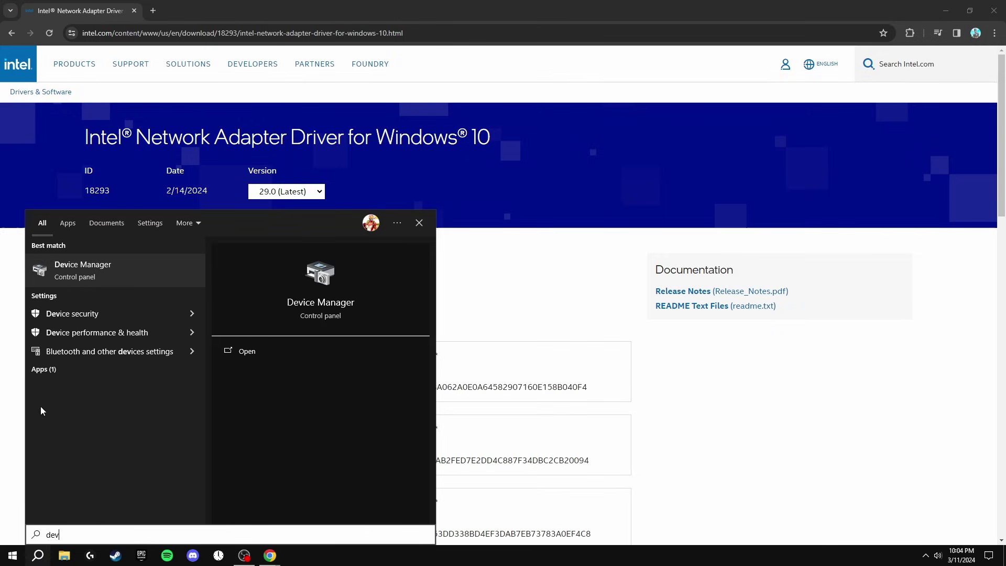
left_click(79, 270)
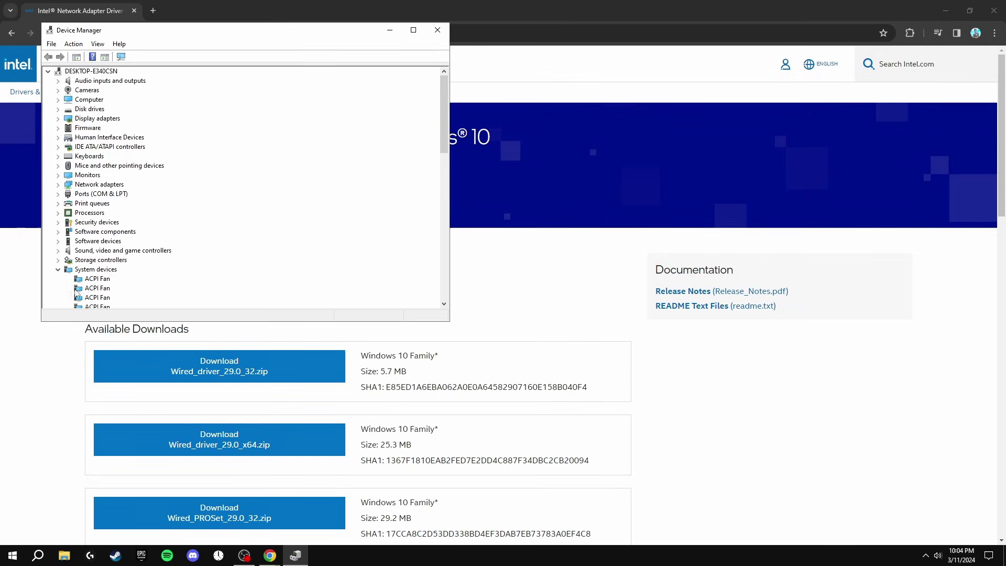
left_click(58, 185)
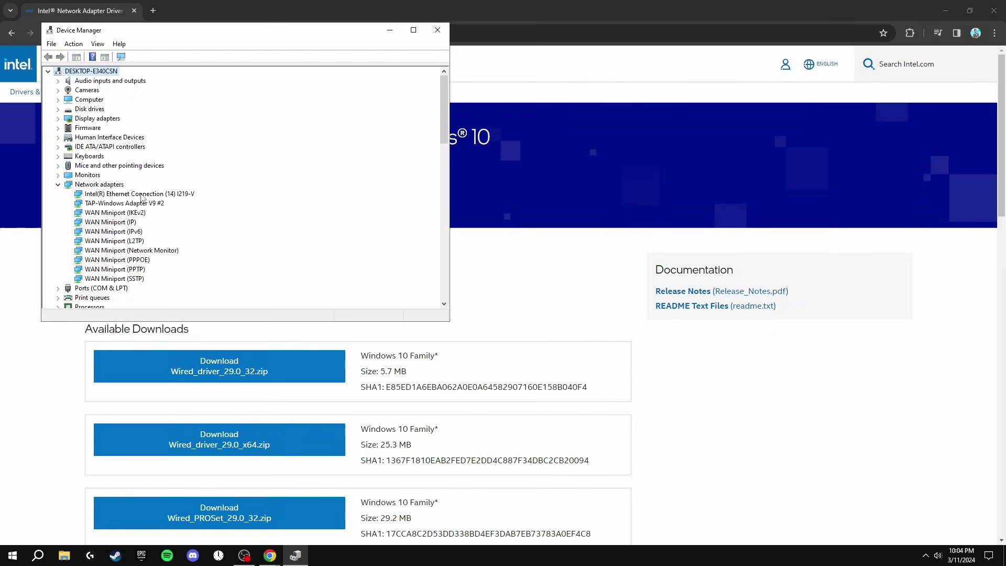
left_click(438, 30)
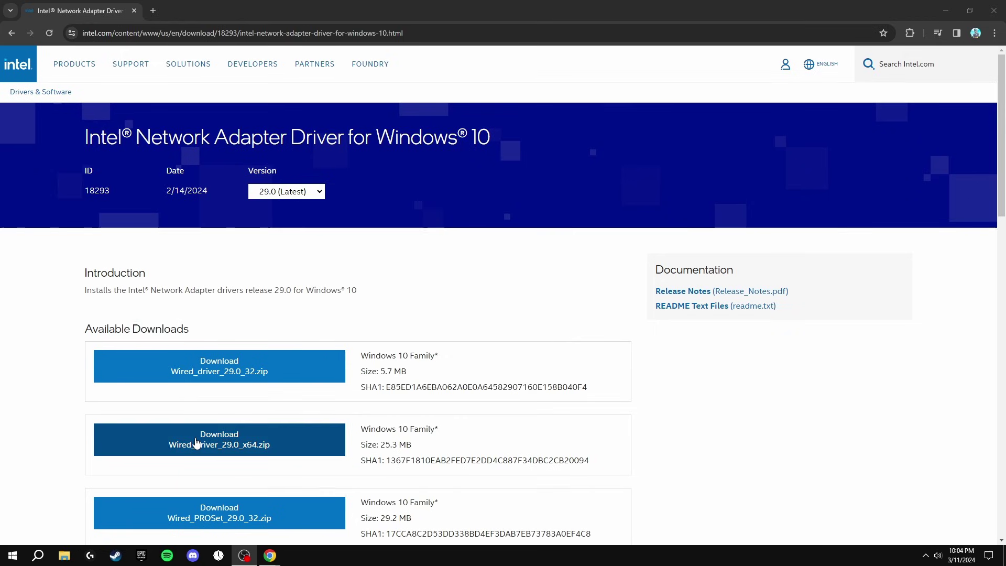
Step: Download Wired_driver_29.0_x64.zip after accepting the licence terms and drag it onto the desktop
left_click(258, 449)
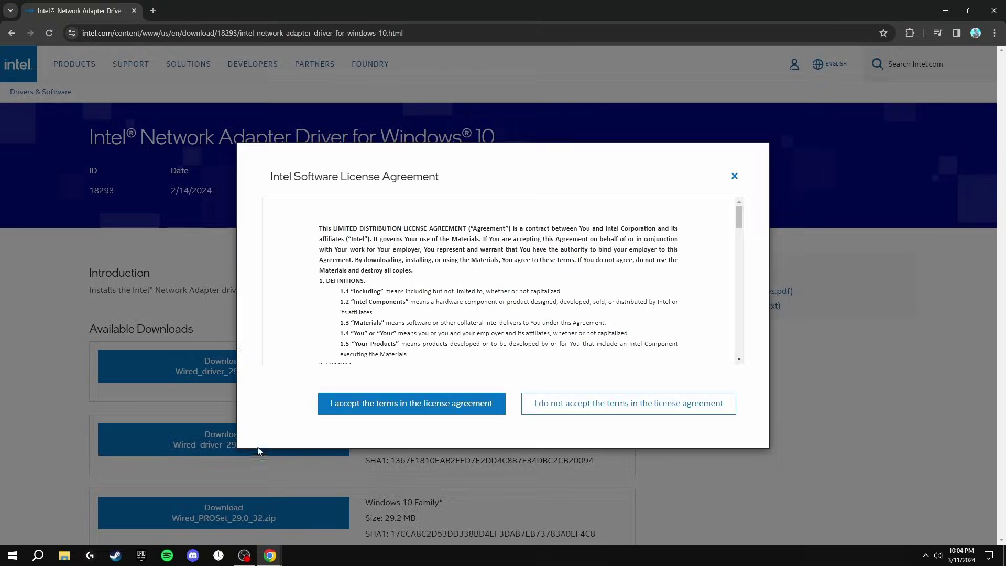
left_click(399, 403)
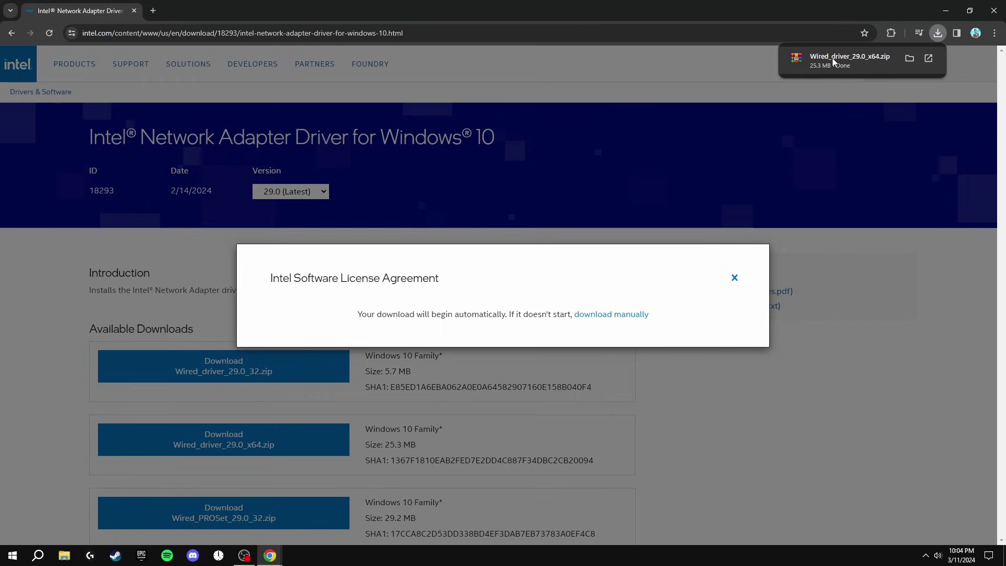
left_click(832, 58)
left_click_drag(1002, 553, 173, 264)
Step: Extract the Wired_driver_29.0_x64.zip files to the desktop and dismiss the driver installation success message
double_click(140, 238)
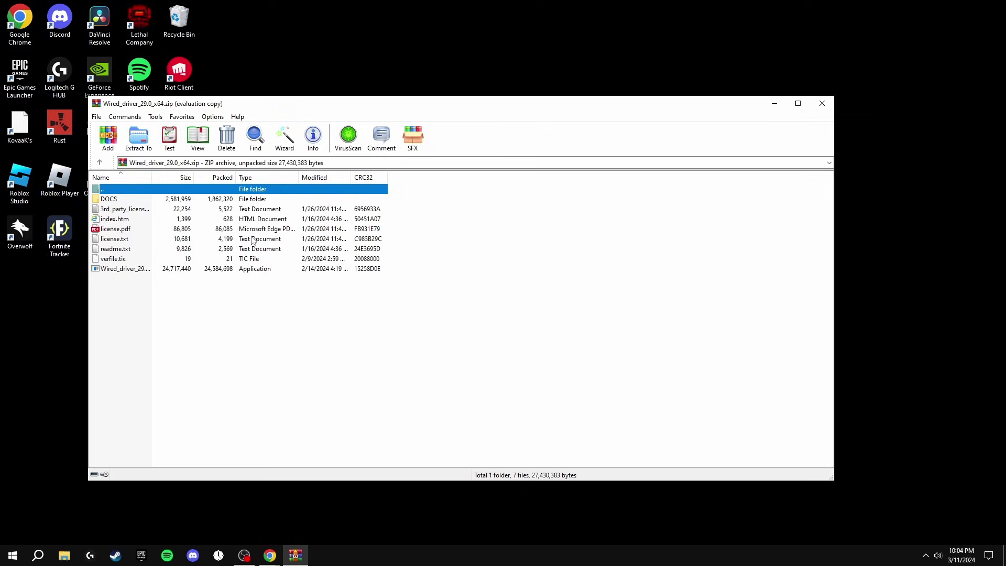
left_click(138, 138)
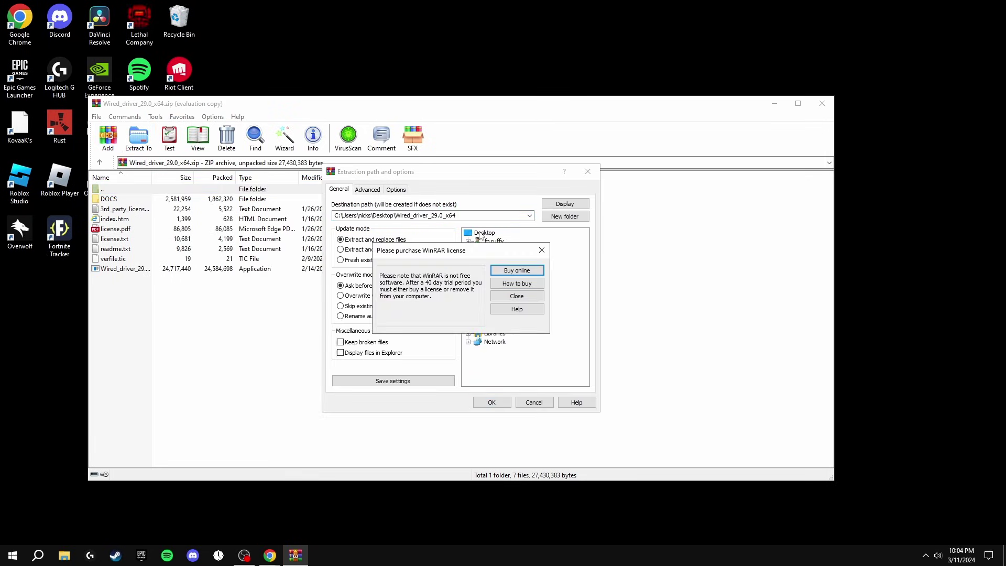
left_click(484, 232)
left_click(491, 402)
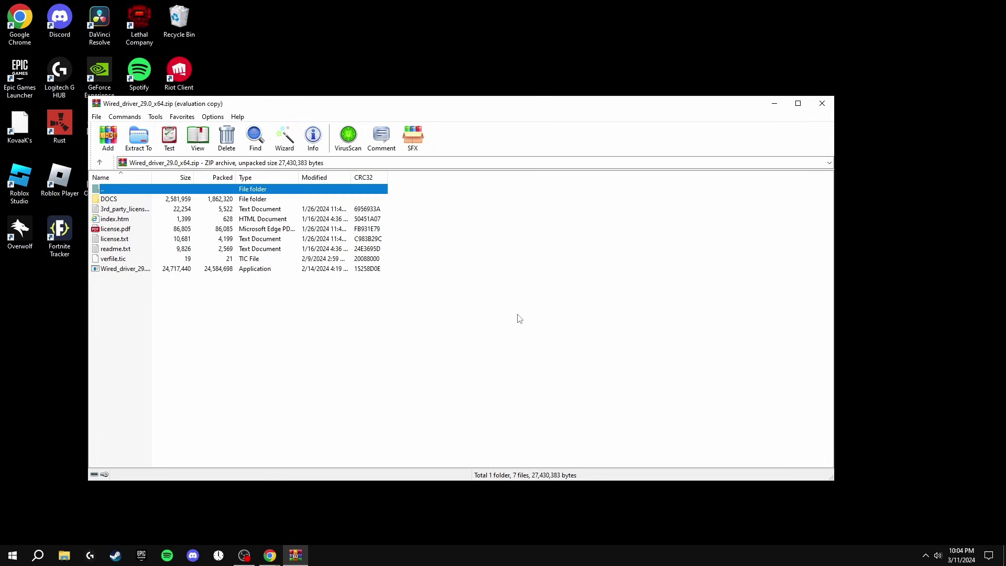
key("alt+F4")
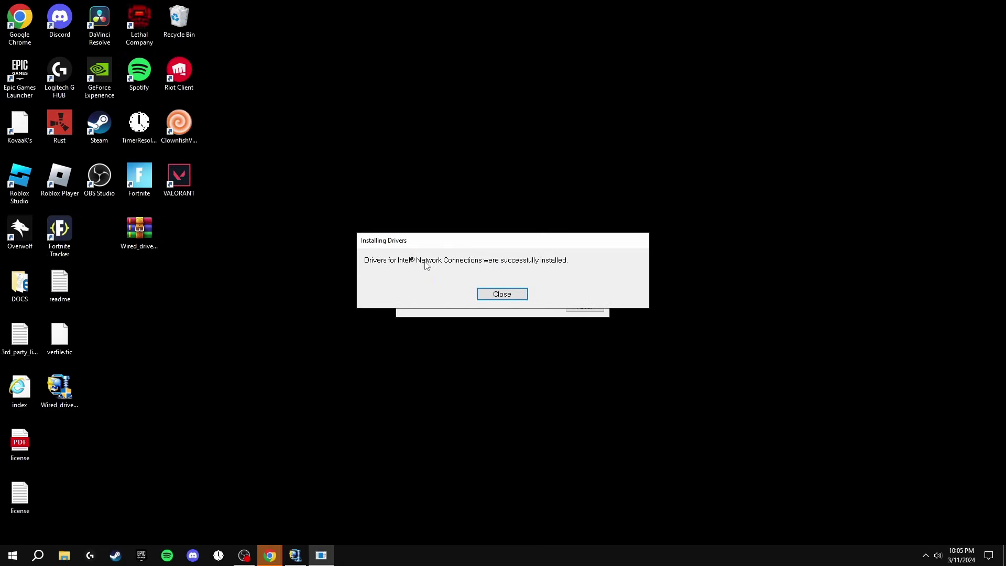
left_click(501, 296)
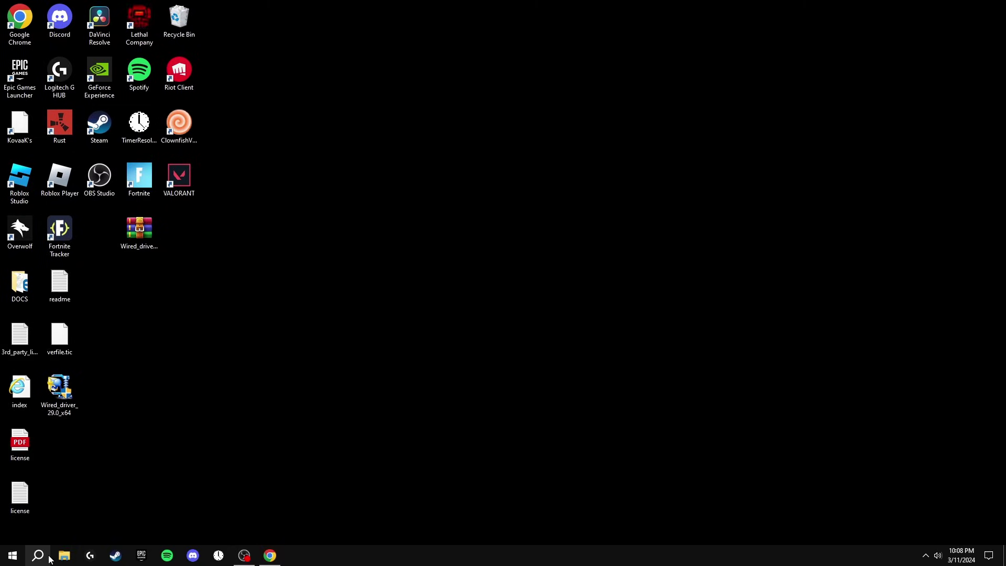
Step: Open an administrator Command Prompt and run ipconfig /renew
left_click(38, 555)
type("cmd")
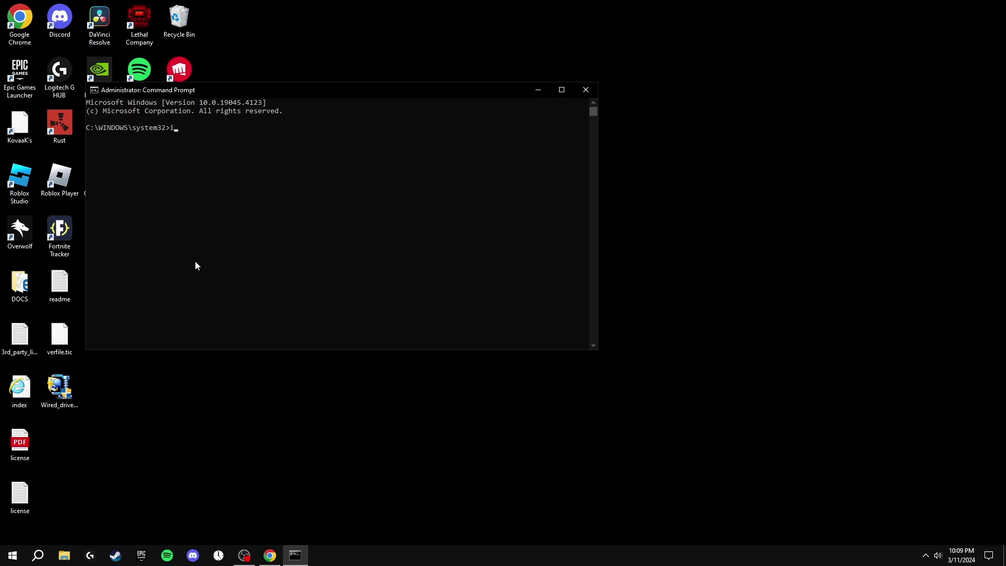
type("g /renew")
key("Return")
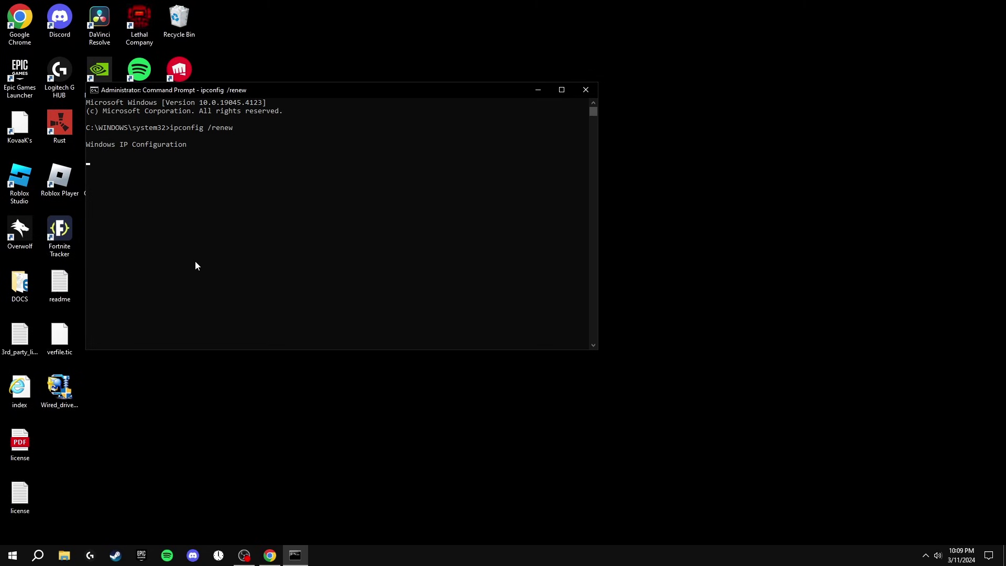
Step: Run ipconfig /flushdns, retrying after a typo, then close the console
type("ipcoinfig /flushdns")
key("Return")
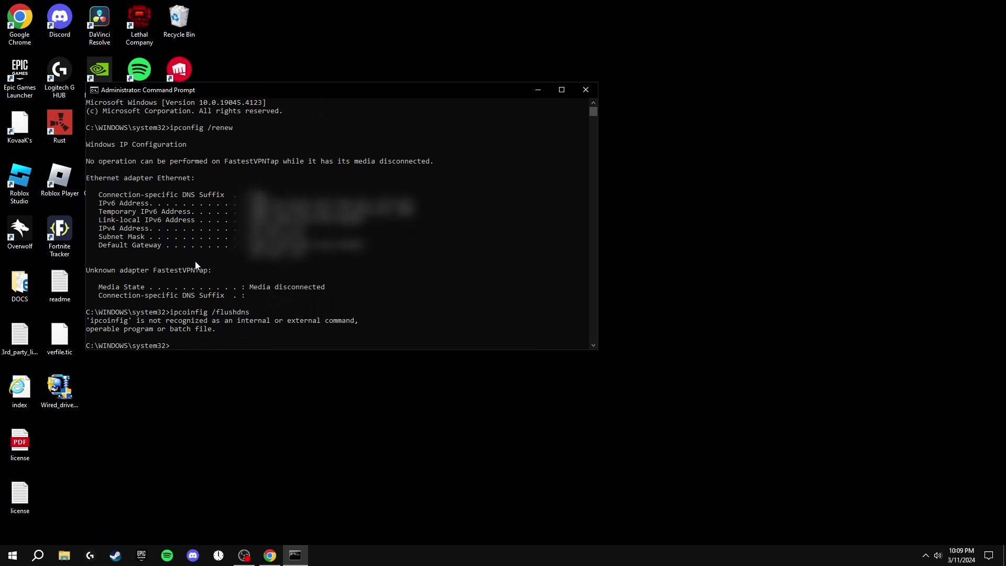
type("ipconfig")
type("flushdn")
key("Return")
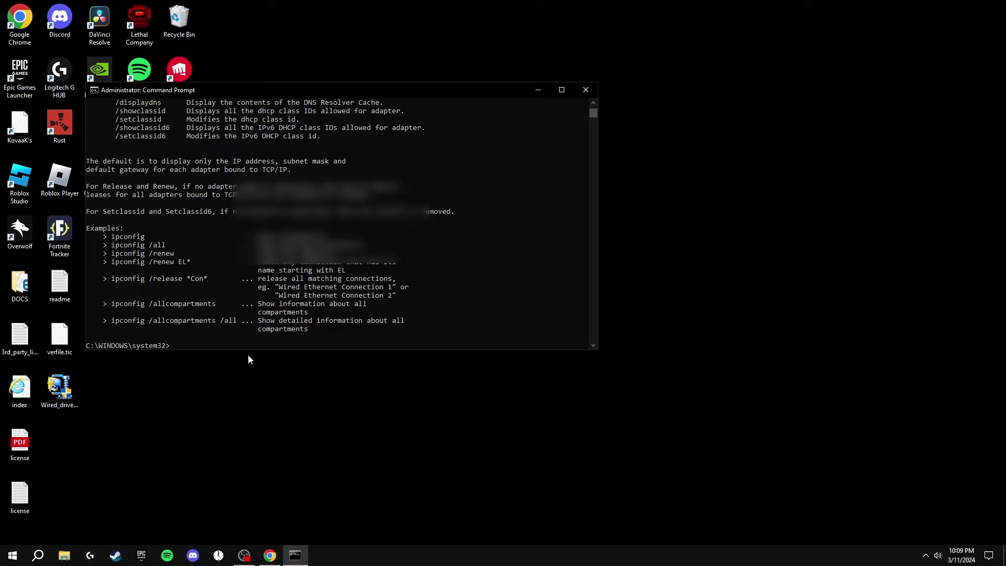
left_click(586, 90)
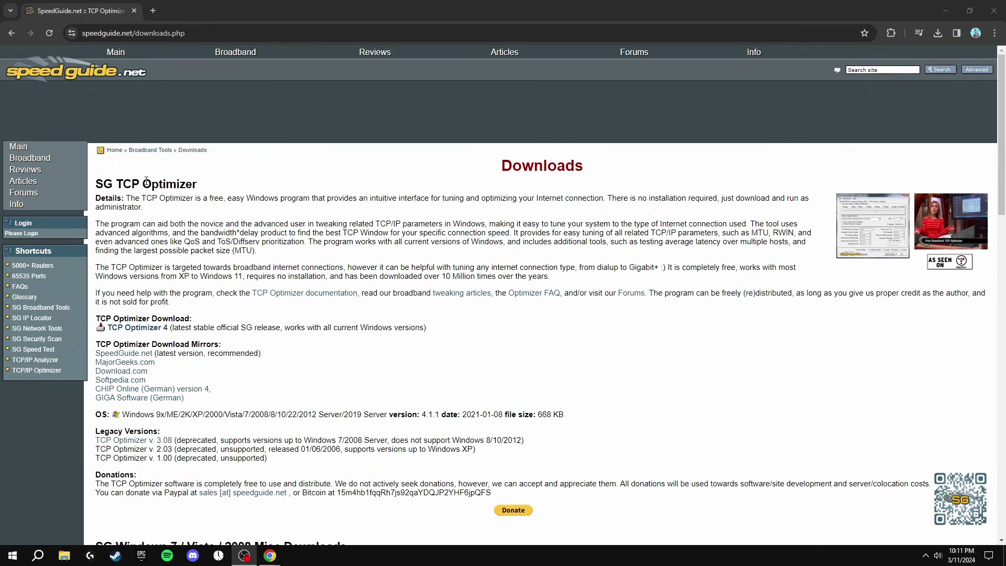
Step: Download TCPOptimizer.exe (TCP Optimizer 4) from the SpeedGuide.net downloads page
double_click(146, 183)
left_click(179, 184)
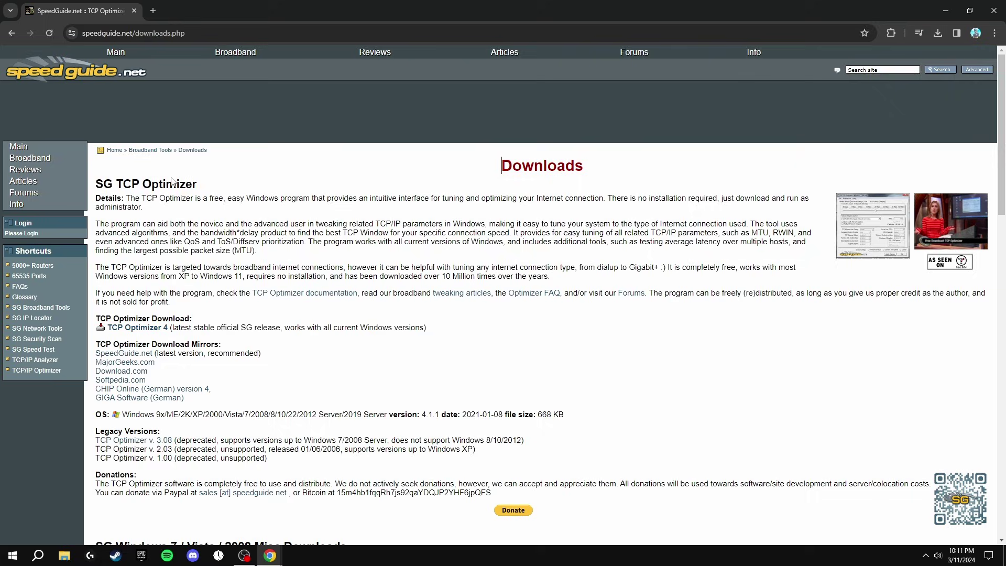
left_click(136, 328)
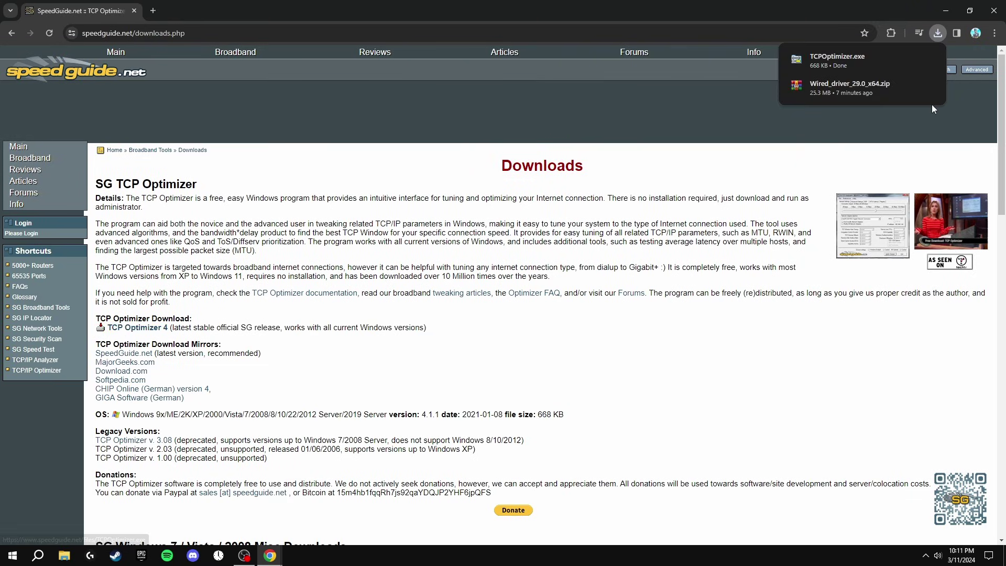
Step: Drag TCPOptimizer.exe onto the desktop and run it as administrator
left_click_drag(809, 65, 177, 293)
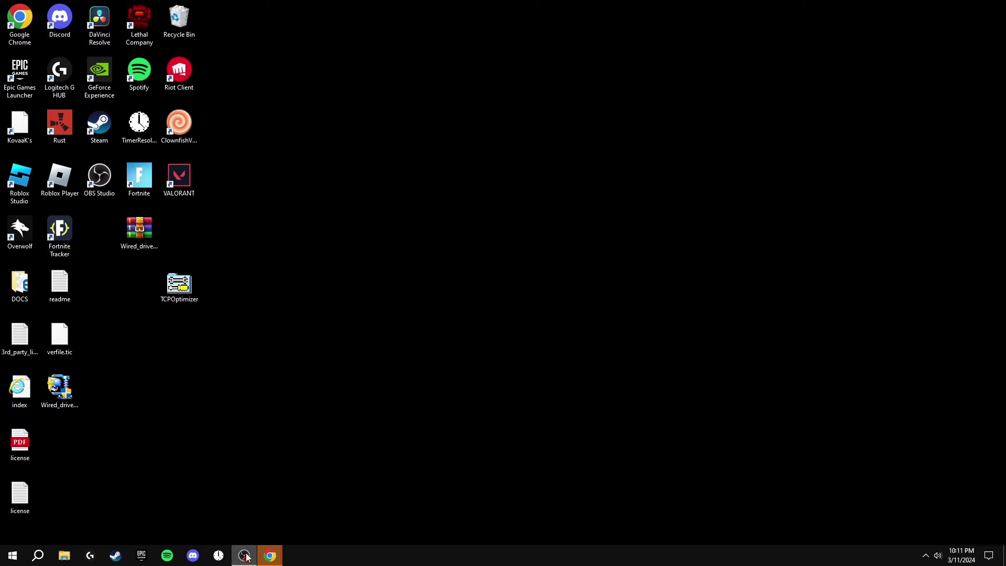
right_click(184, 288)
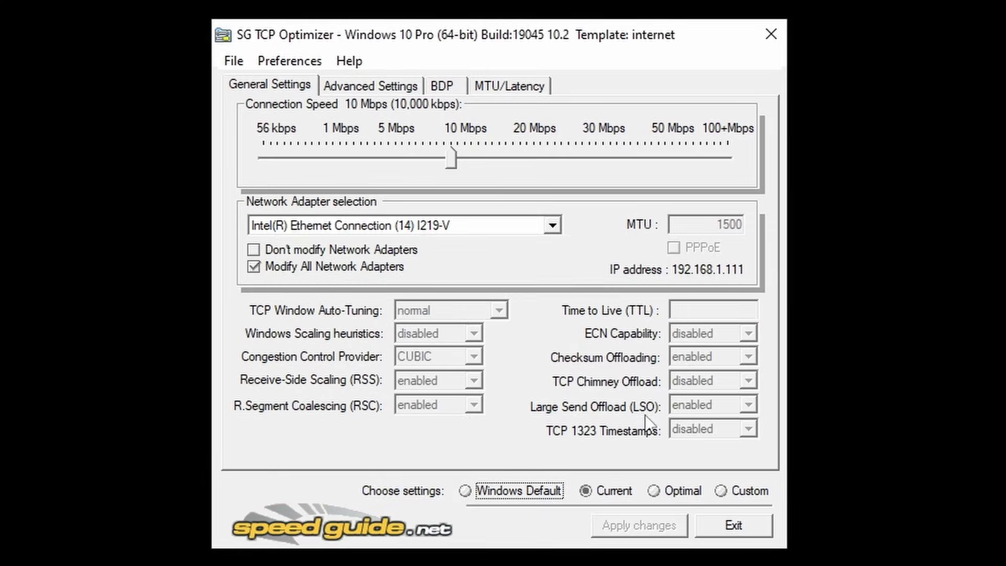
Step: Choose Custom settings, set connection speed to 100+ Mbps, and keep the Intel I219-V adapter
left_click(721, 490)
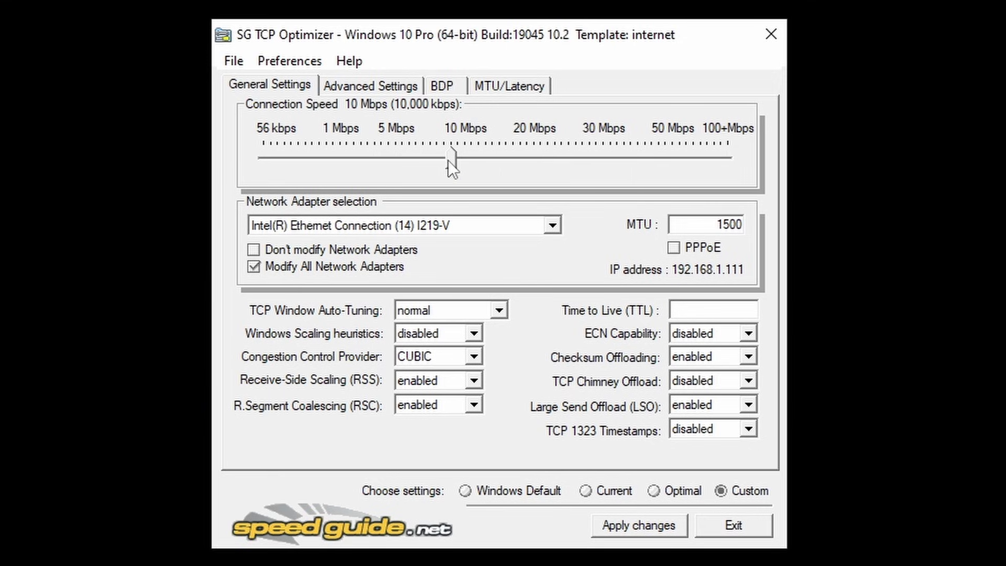
left_click_drag(448, 159, 755, 157)
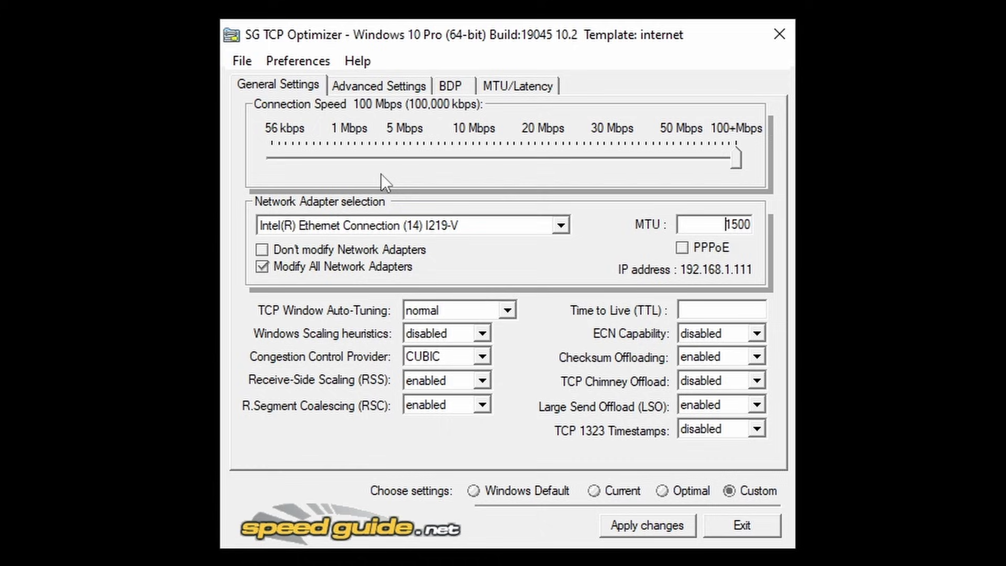
left_click(338, 226)
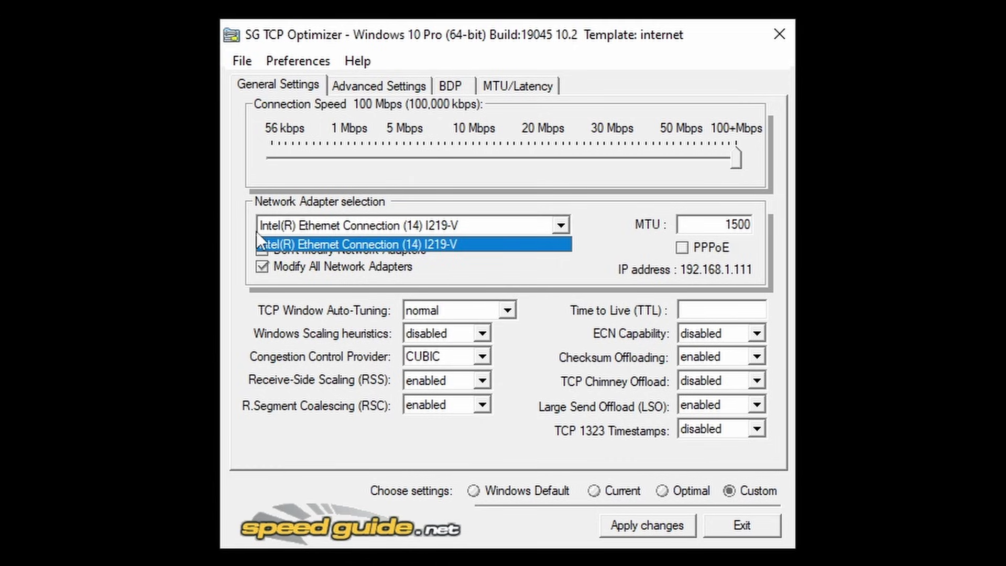
left_click(393, 222)
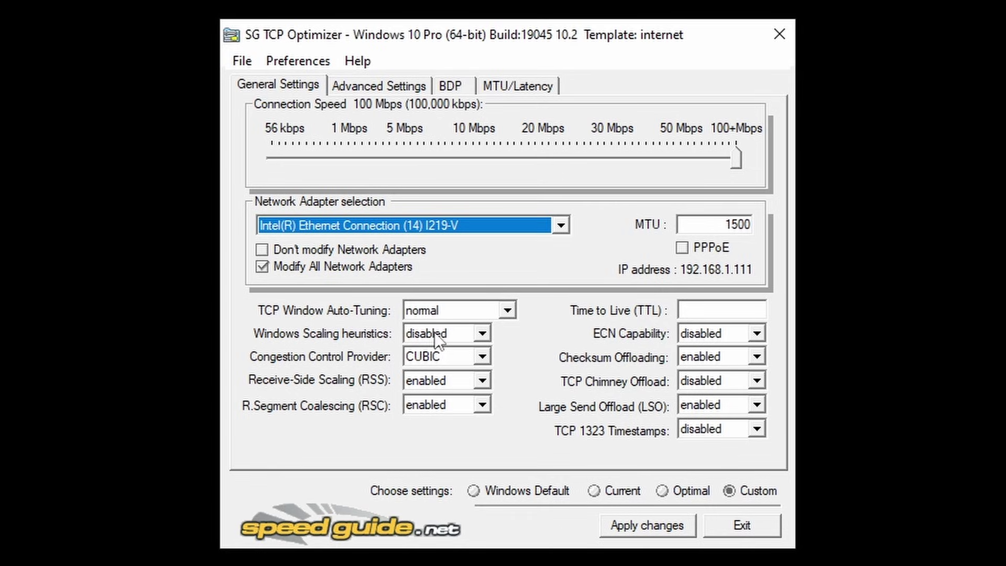
Step: Set the congestion control provider to ctcp and Time to Live to 64
left_click(431, 362)
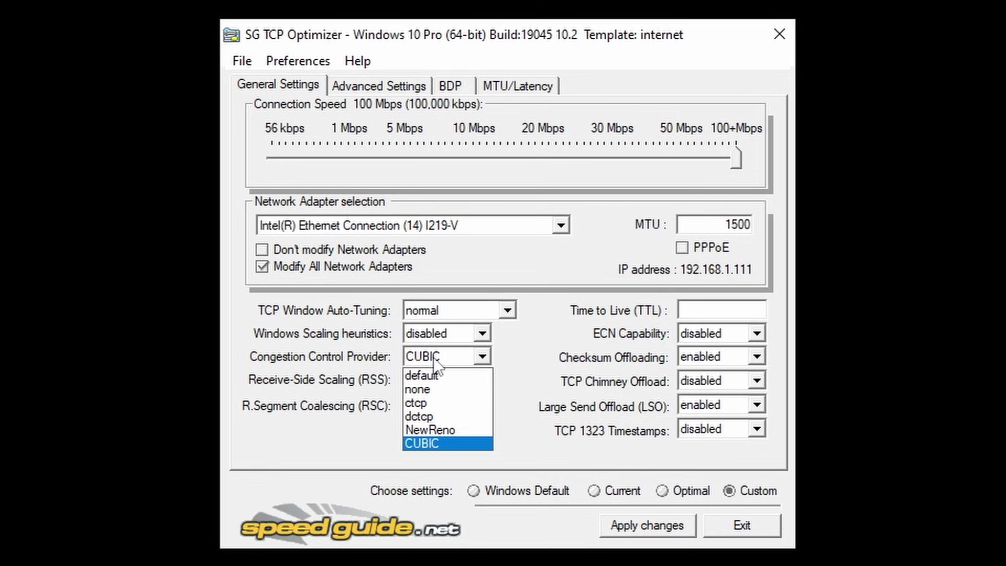
left_click(431, 403)
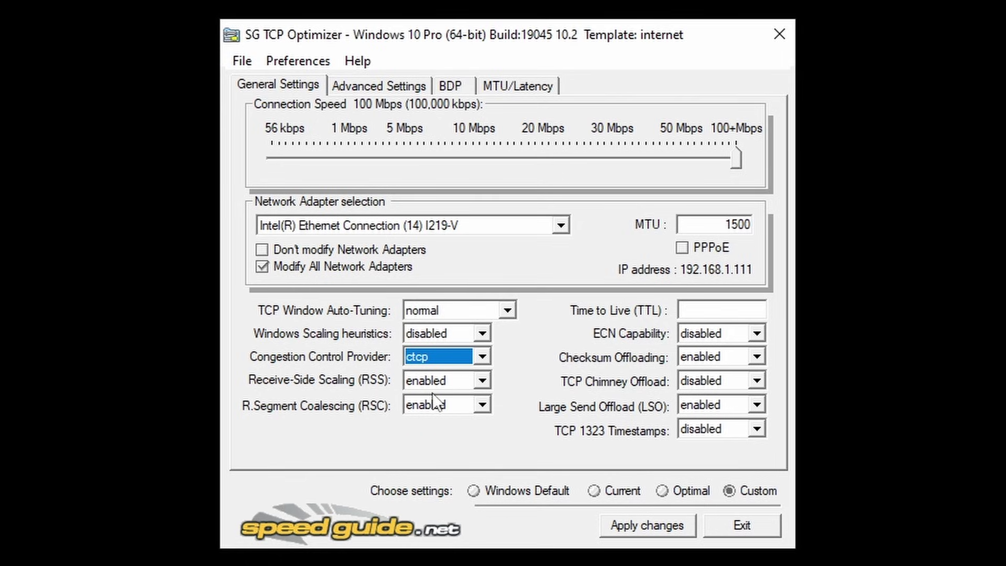
left_click(709, 313)
type("64")
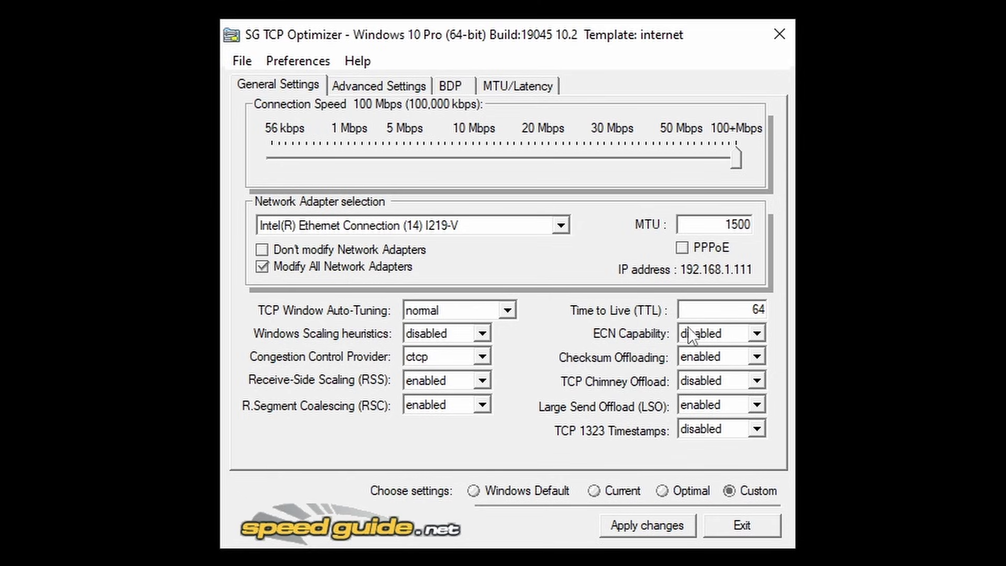
Step: Keep ECN and TCP Chimney disabled, and disable Checksum Offloading and Large Send Offload
left_click(702, 333)
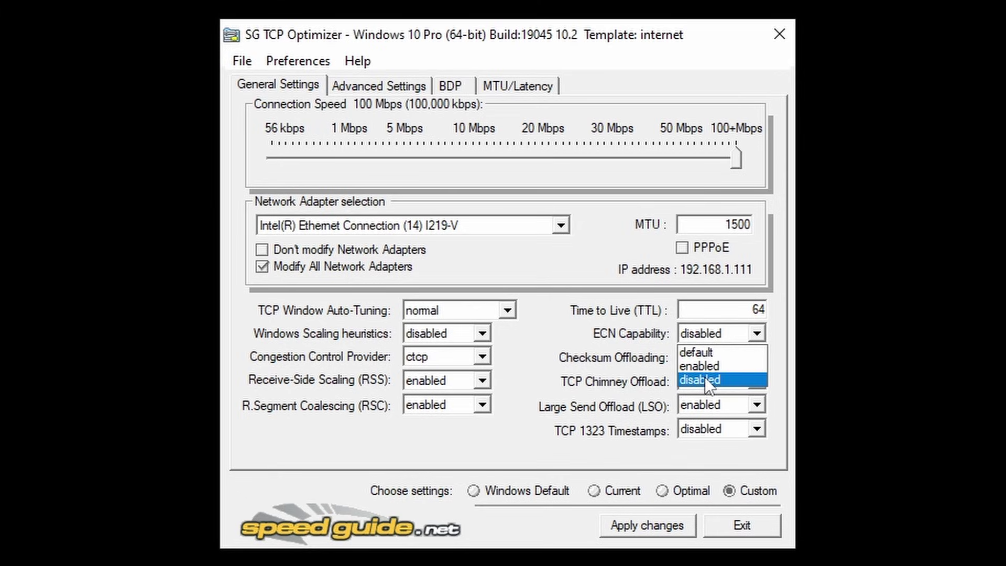
left_click(705, 379)
left_click(707, 356)
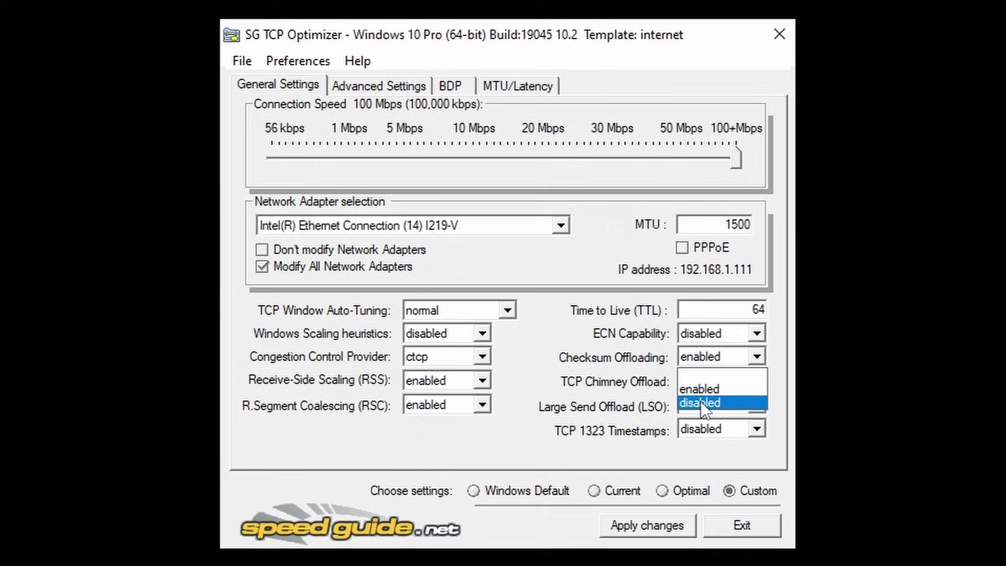
left_click(700, 402)
left_click(718, 387)
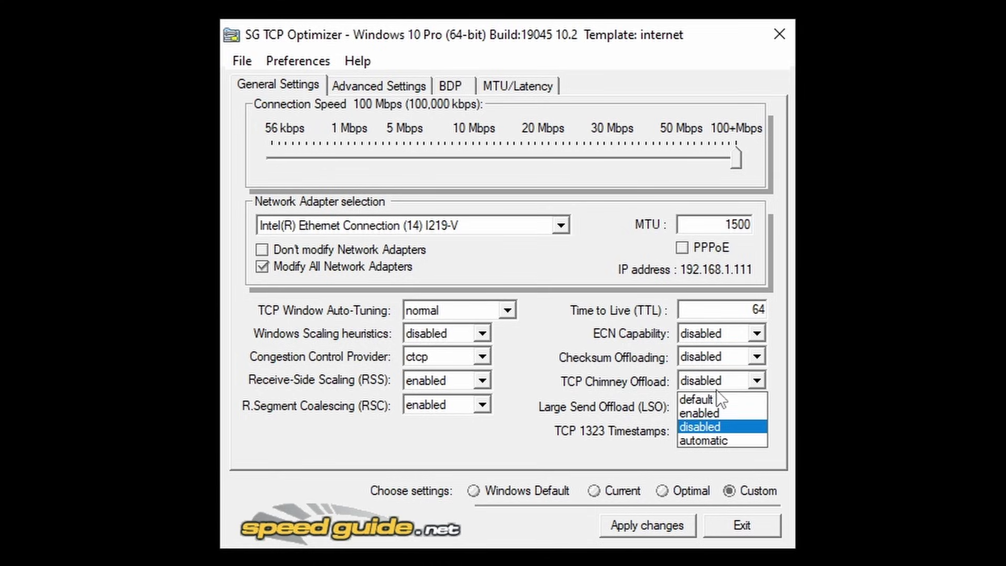
left_click(703, 426)
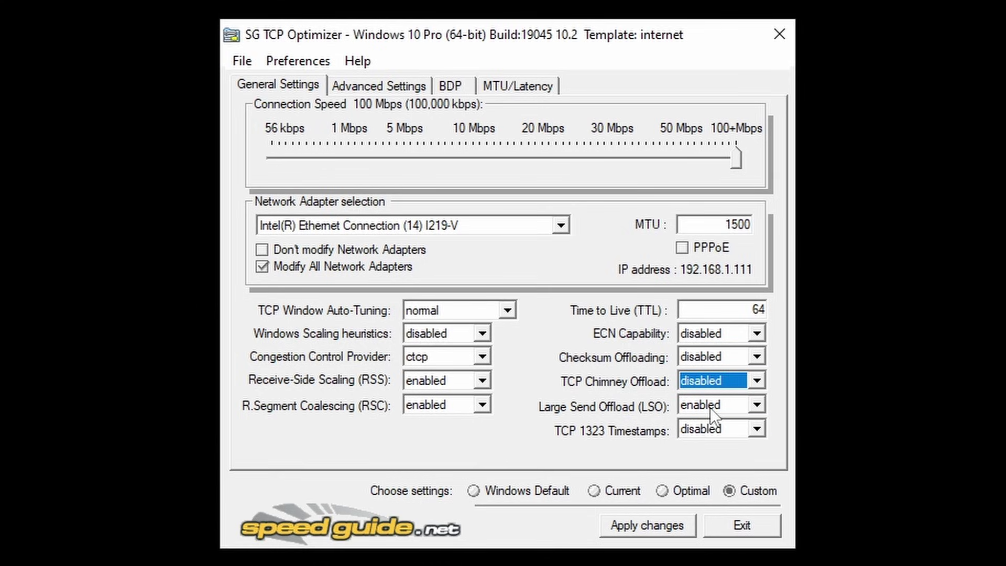
left_click(709, 407)
left_click(702, 448)
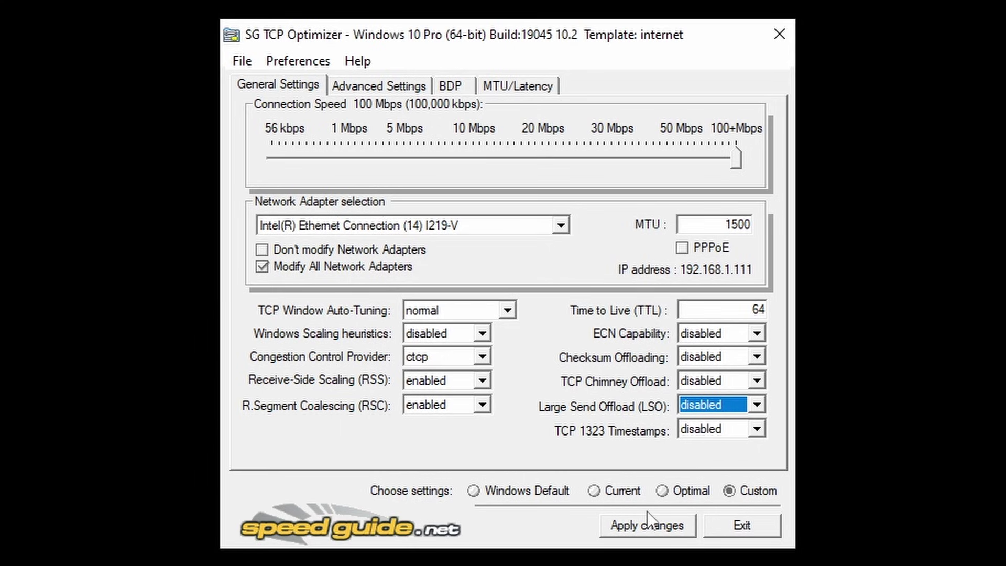
Step: Apply the previewed setting changes and decline the immediate reboot
left_click(648, 527)
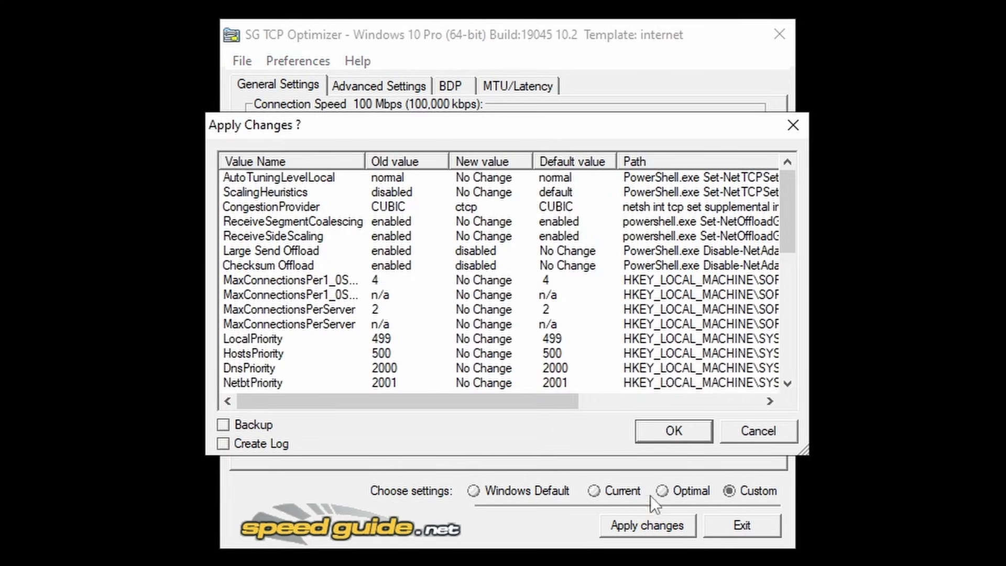
left_click(666, 435)
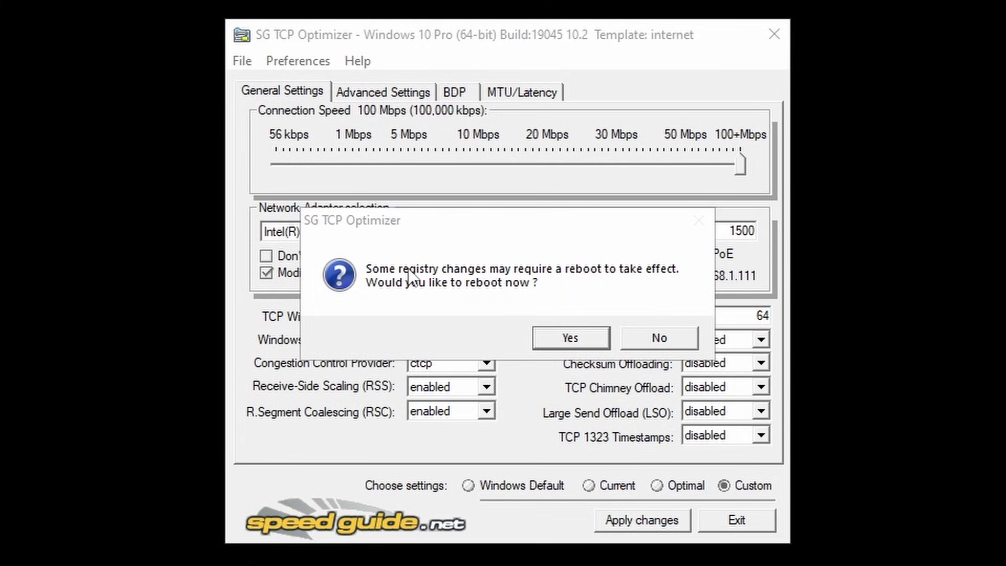
left_click(658, 340)
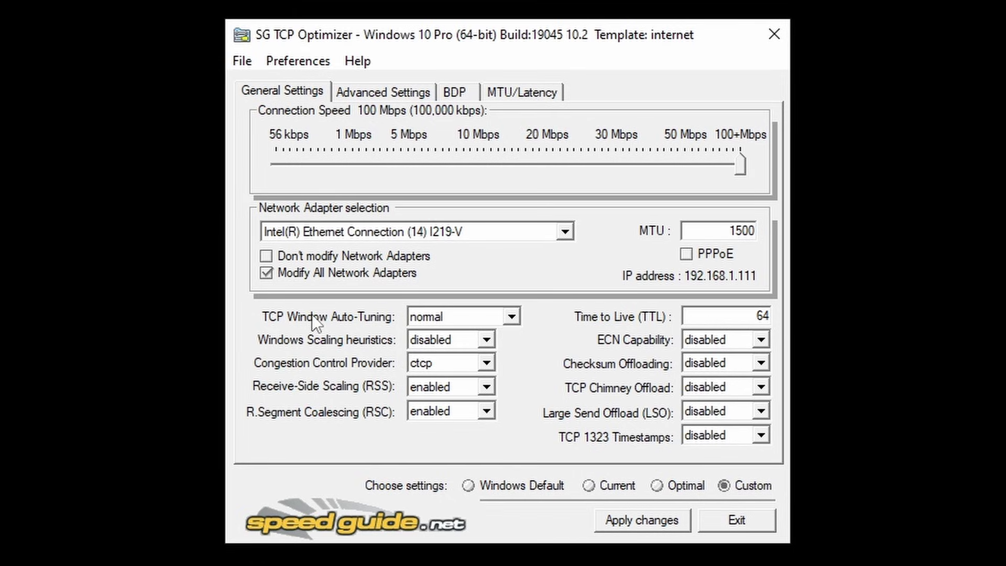
Step: On Advanced Settings, set MaxConnectionsPer1_0Server and MaxConnectionsPerServer to 10
left_click(378, 88)
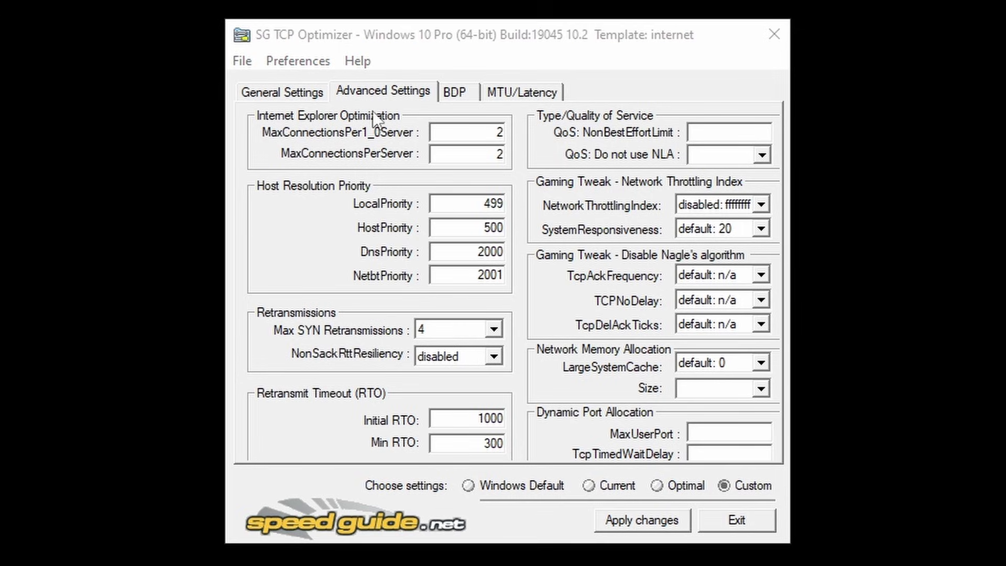
double_click(493, 132)
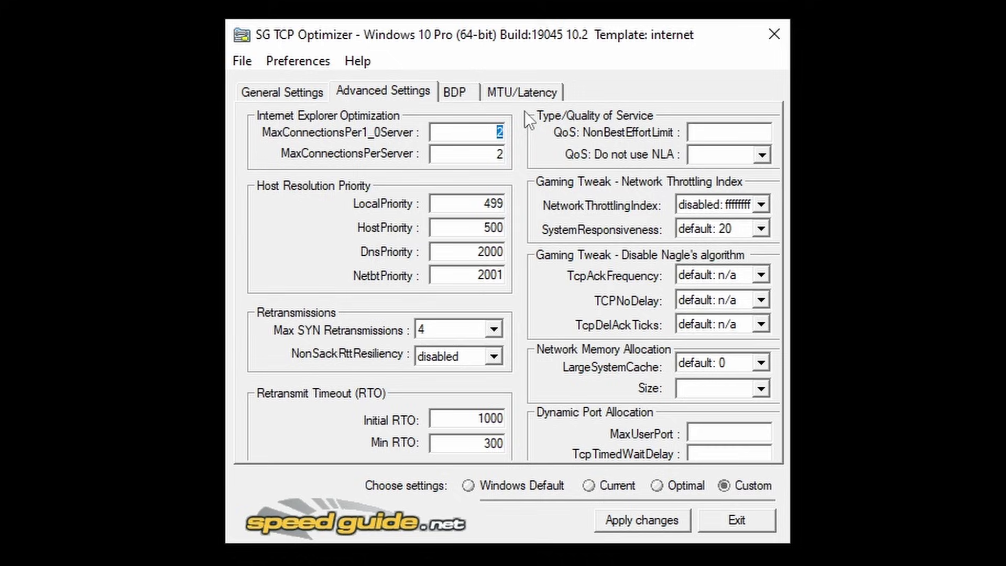
type("10")
double_click(459, 152)
type("10")
Step: Set LocalPriority 4, HostPriority 5, DnsPriority 6 and NetbtPriority 7
double_click(467, 202)
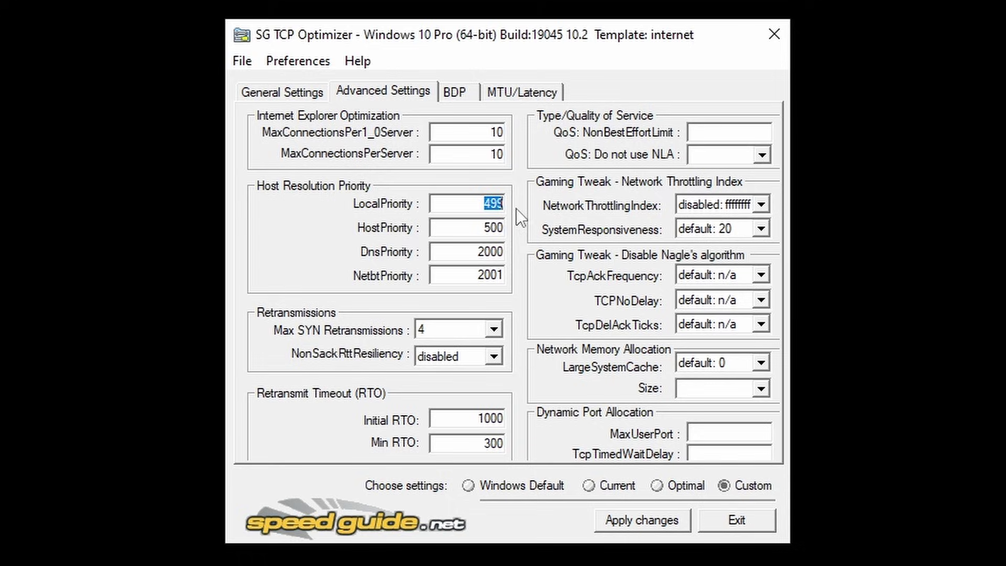
type("4")
double_click(457, 229)
type("5")
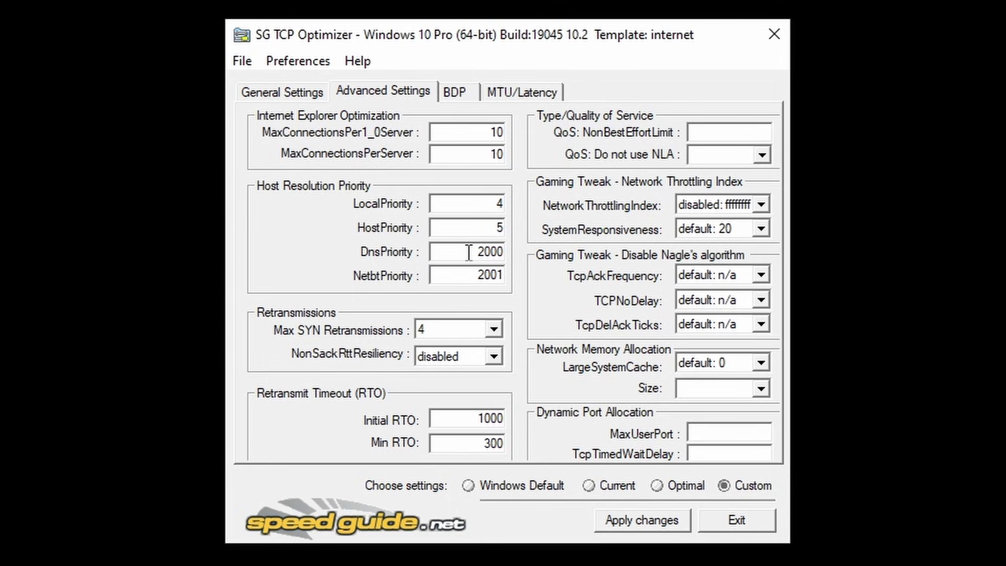
double_click(466, 252)
type("6")
double_click(460, 276)
type("7")
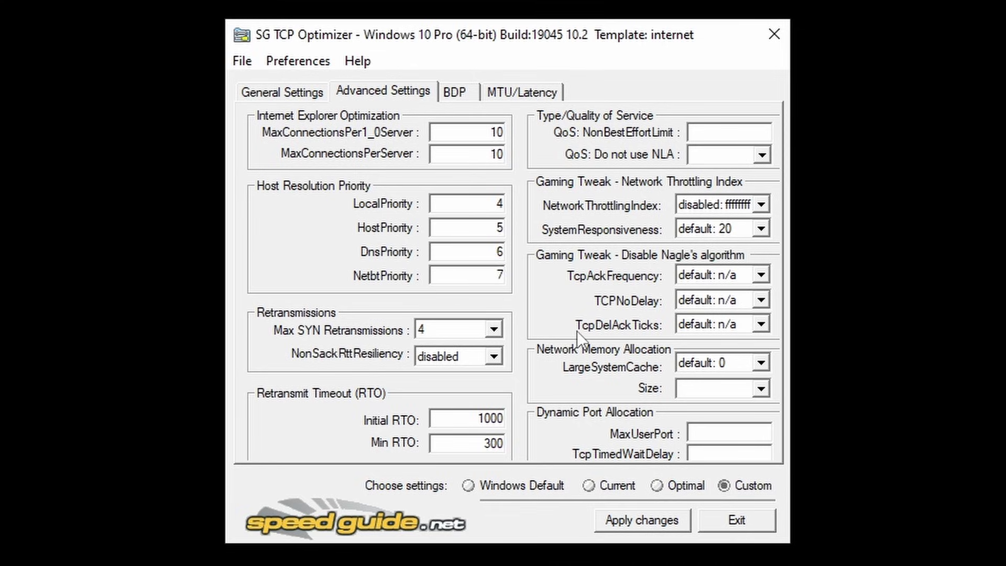
Step: Set Max SYN Retransmissions to 2, NonSackRttResiliency disabled and Initial RTO 2000
left_click(492, 356)
left_click(445, 370)
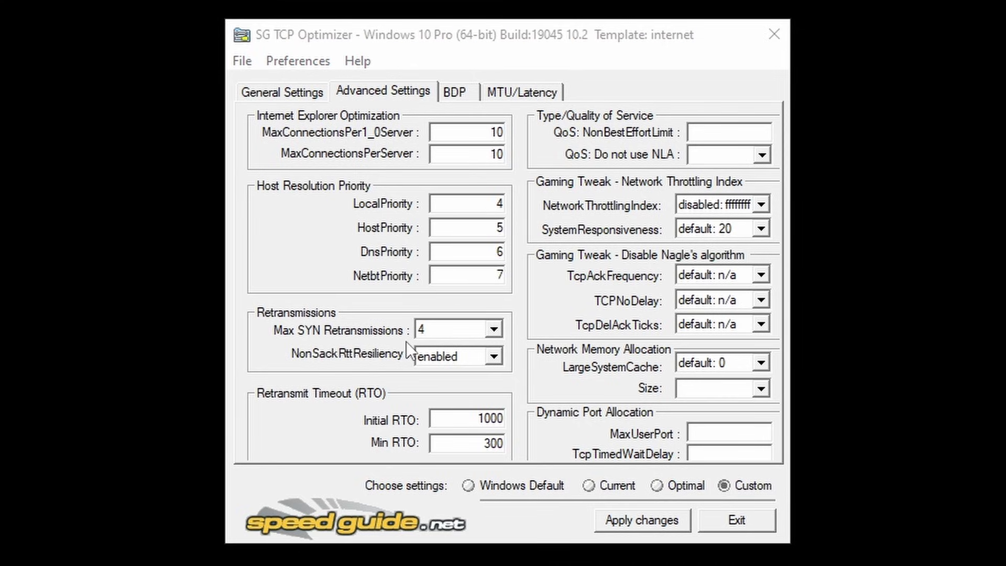
left_click(485, 325)
left_click(449, 360)
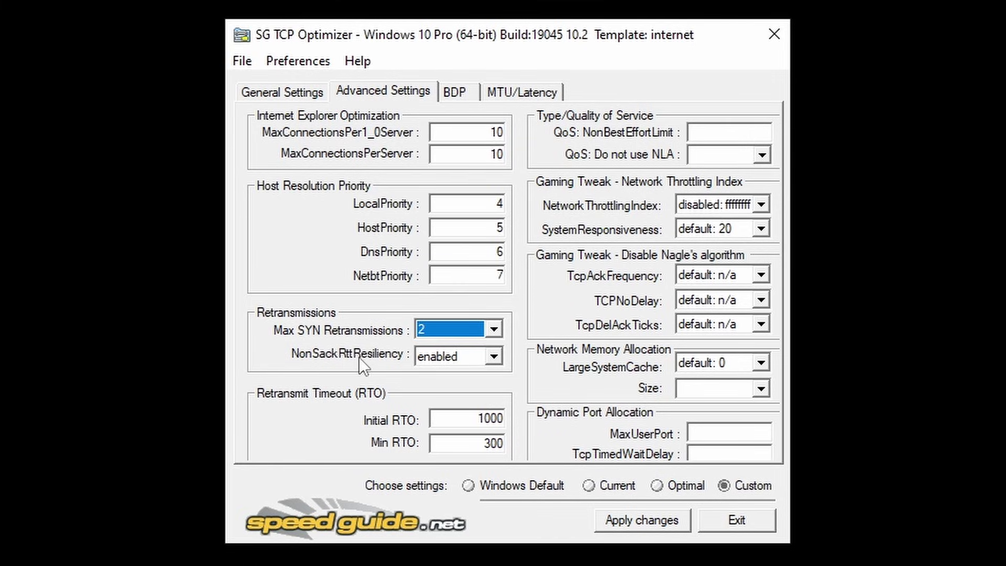
left_click(465, 356)
left_click(450, 398)
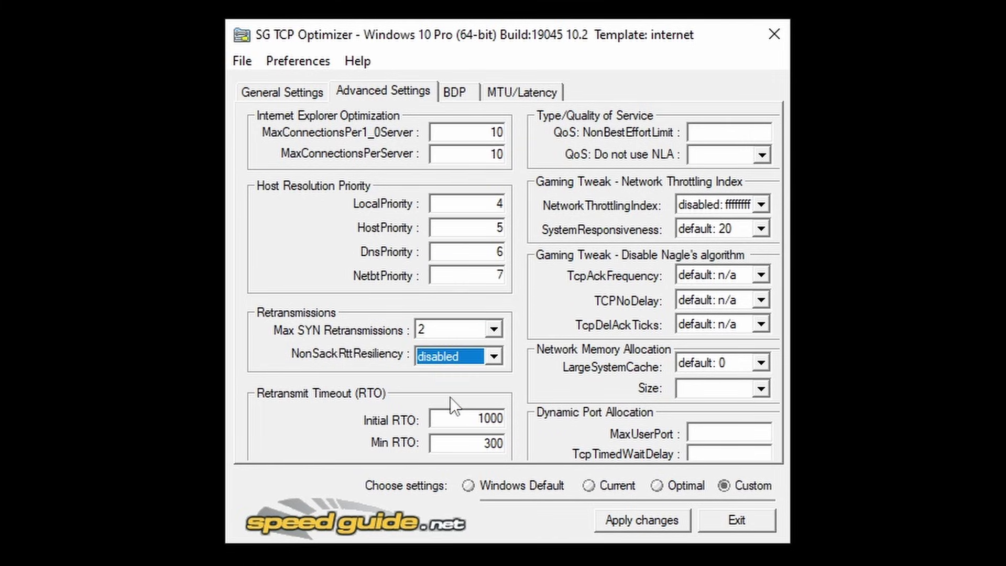
double_click(490, 418)
type("2000")
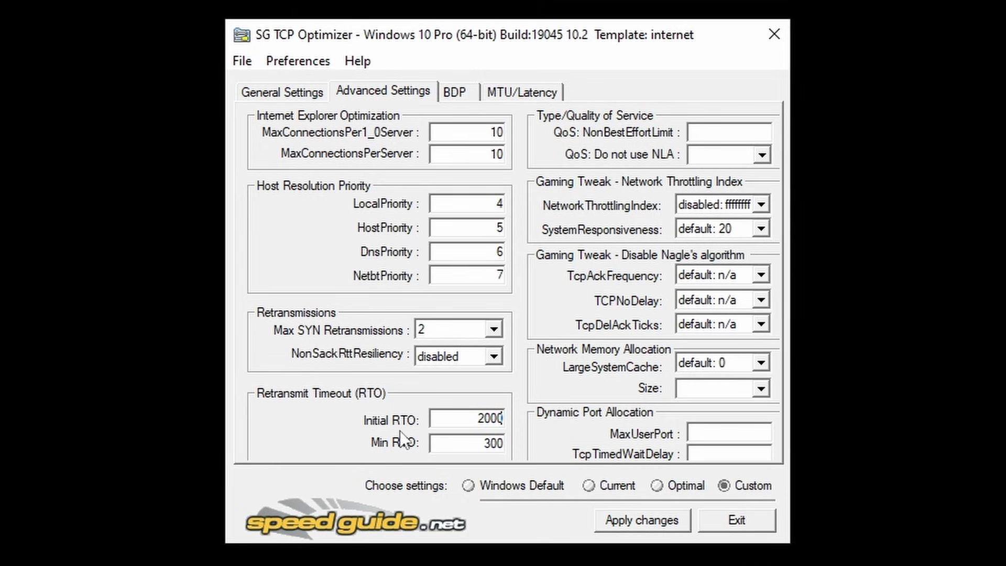
double_click(486, 444)
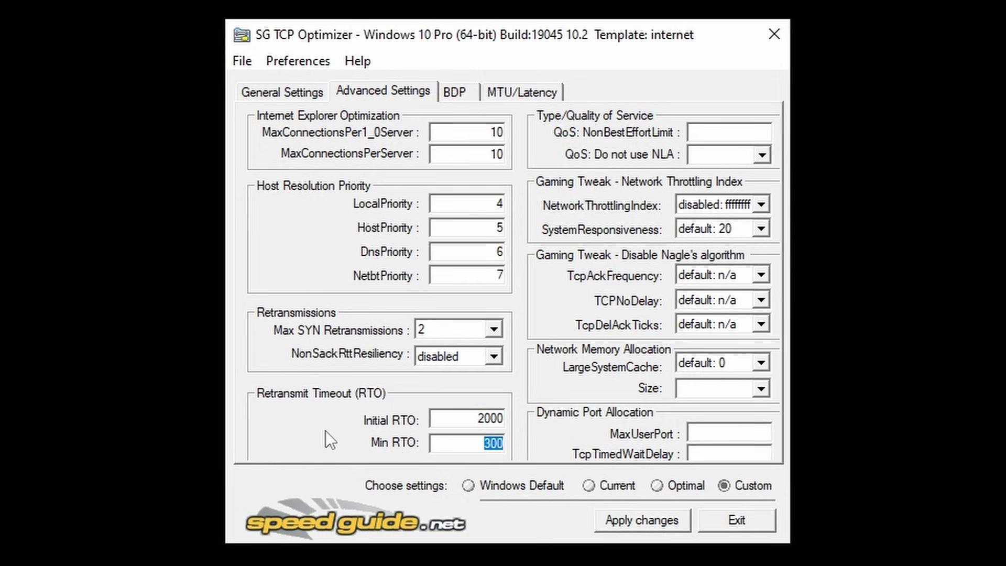
Step: Set QoS NonBestEffortLimit 0, NLA optimal, network throttling off and SystemResponsiveness 0
left_click(716, 132)
type("0")
left_click(736, 156)
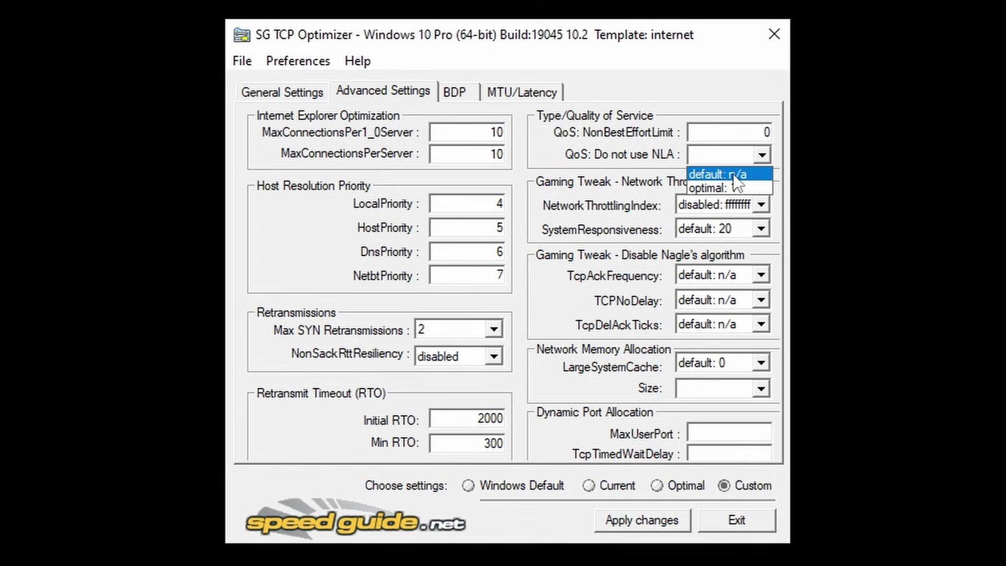
left_click(732, 187)
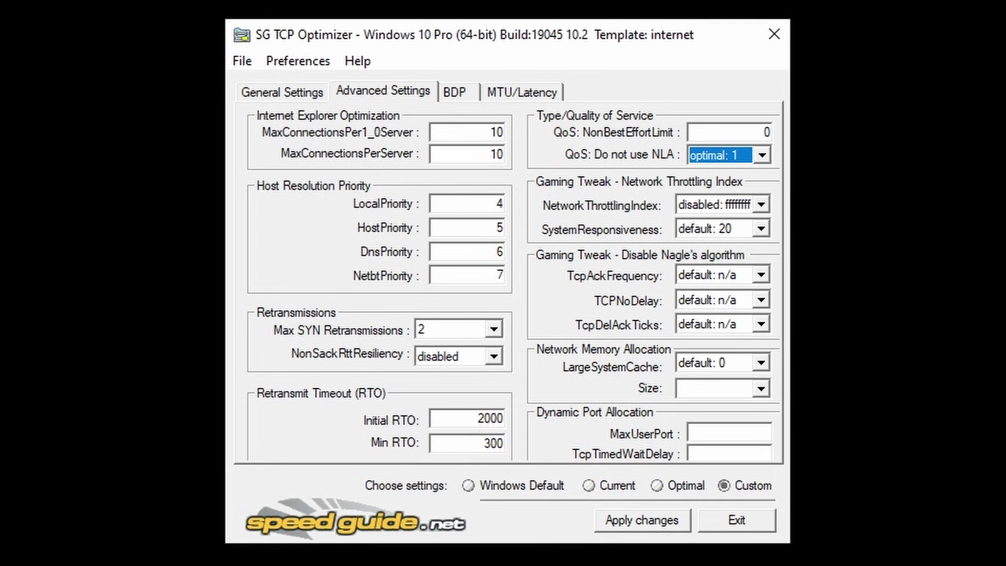
left_click(732, 205)
left_click(724, 265)
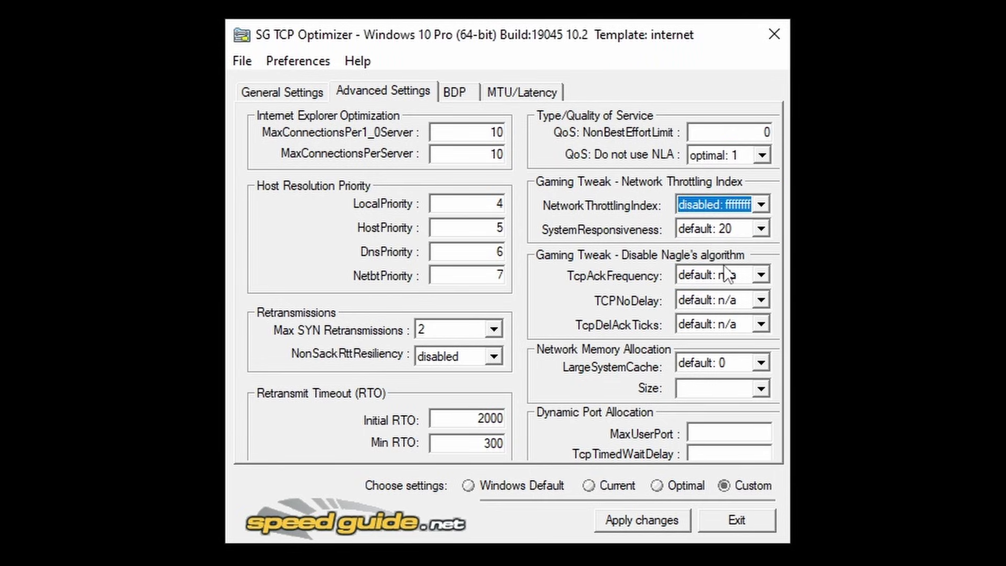
left_click(712, 229)
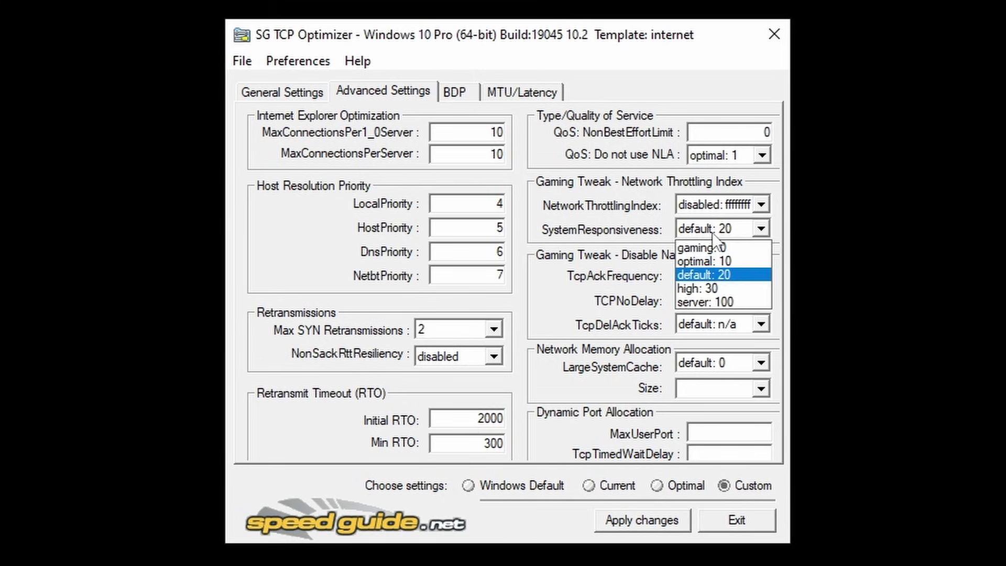
left_click(715, 247)
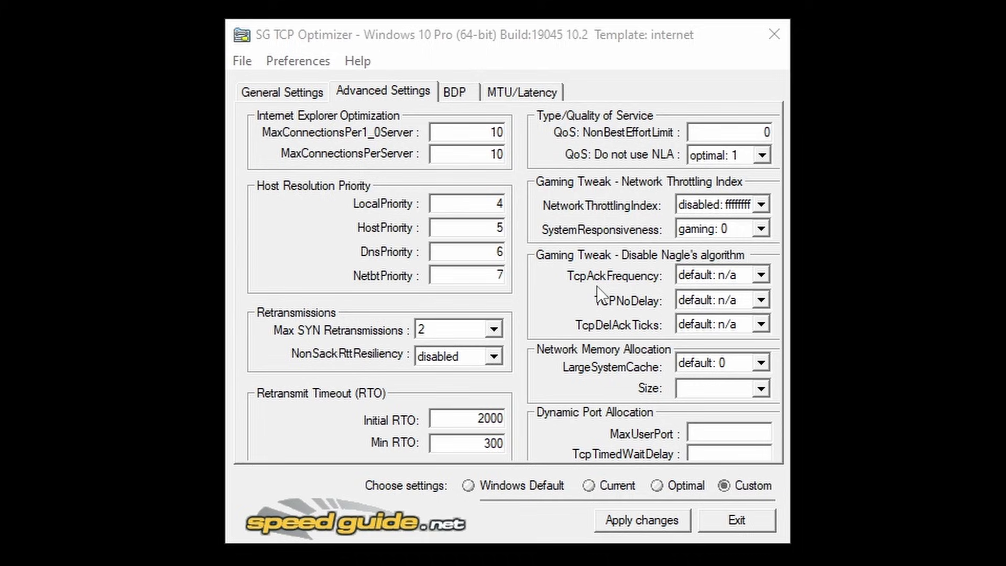
Step: Set TcpAckFrequency 1, TCPNoDelay 1, TcpDelAckTicks 0, LargeSystemCache 0 and Size 1
left_click(710, 276)
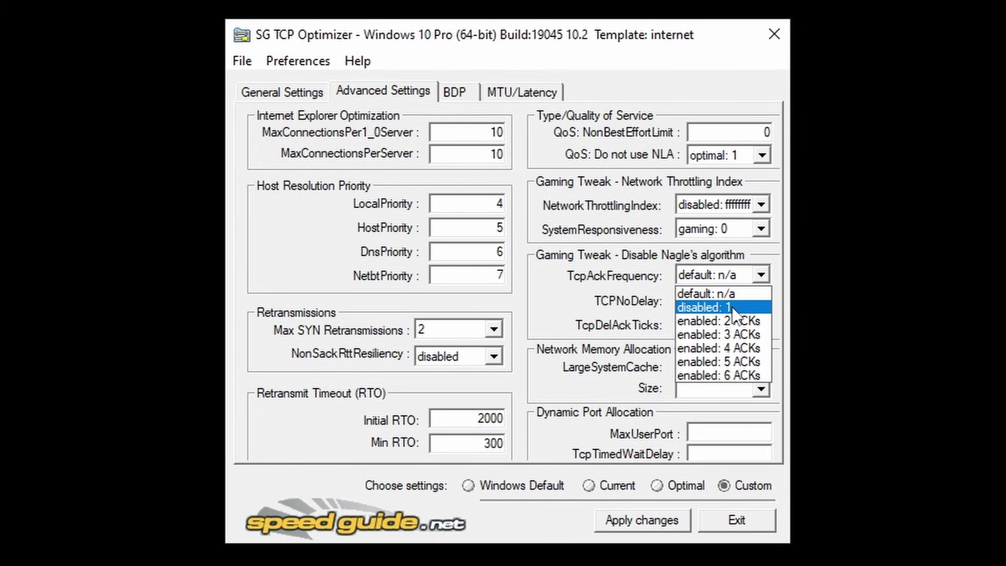
left_click(732, 308)
left_click(728, 300)
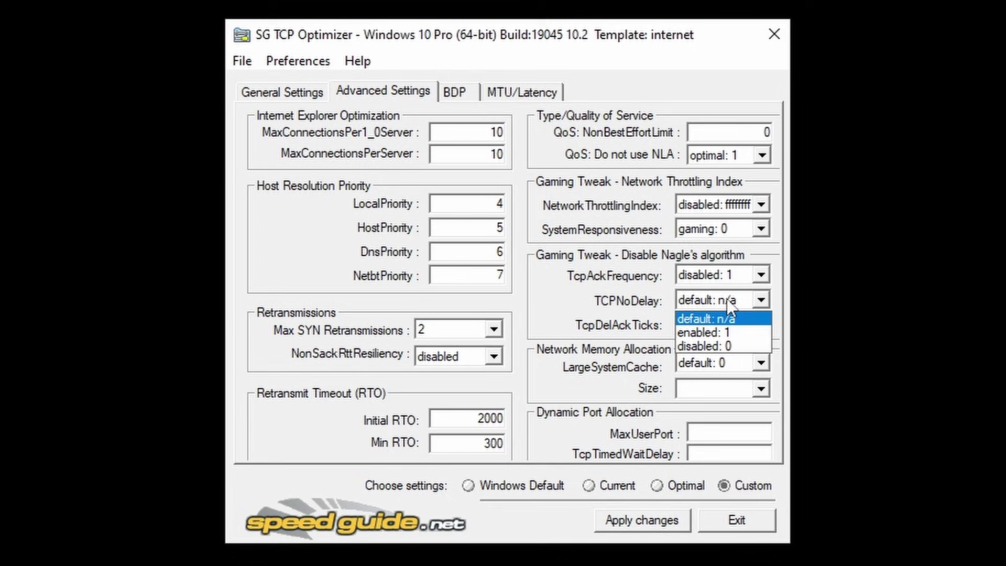
left_click(724, 331)
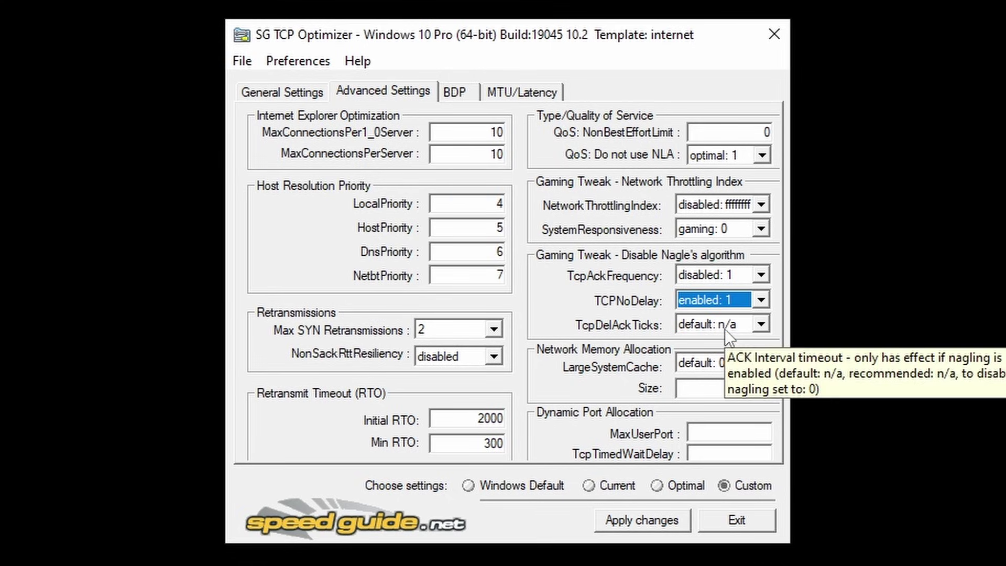
left_click(693, 328)
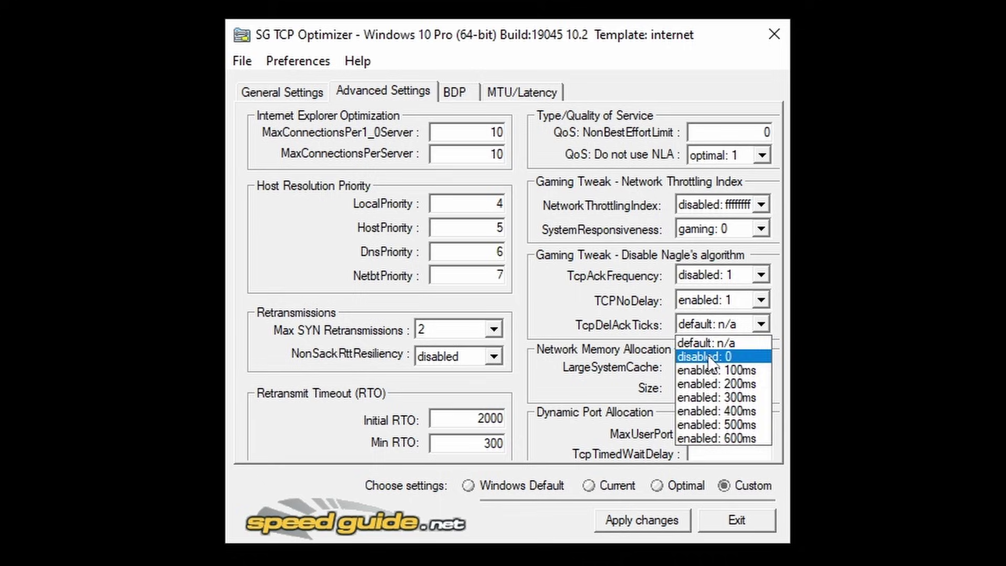
left_click(711, 357)
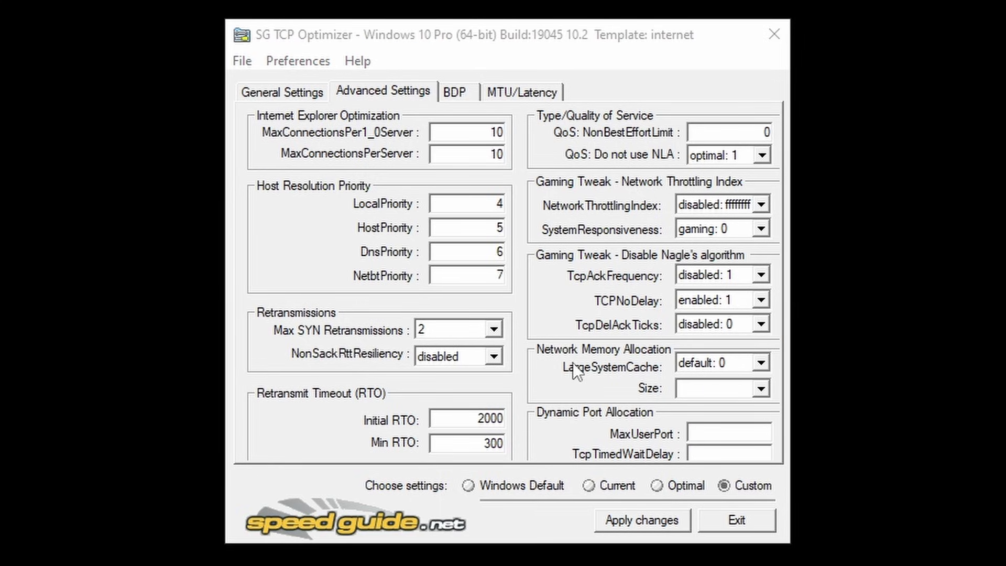
left_click(727, 372)
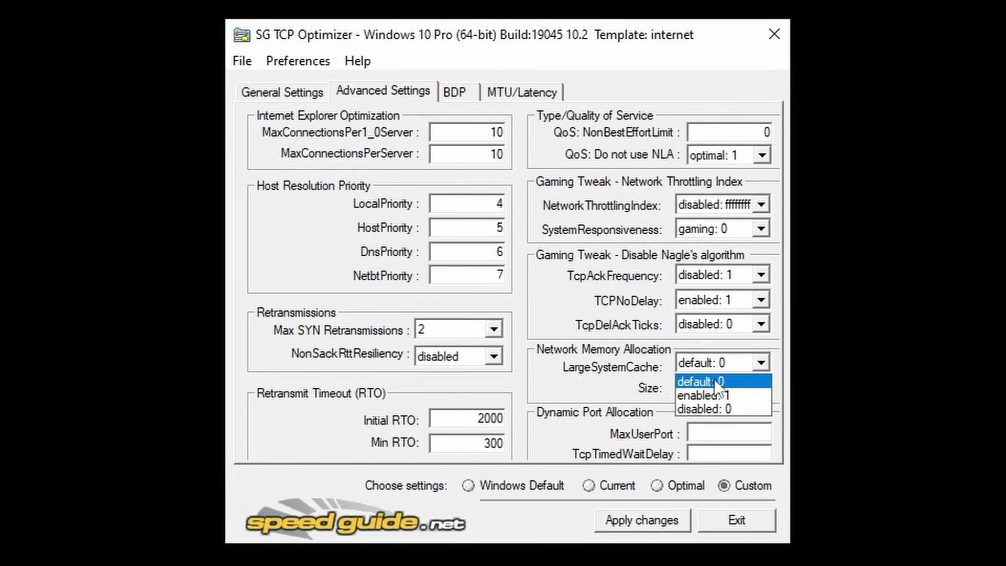
left_click(705, 390)
left_click(702, 395)
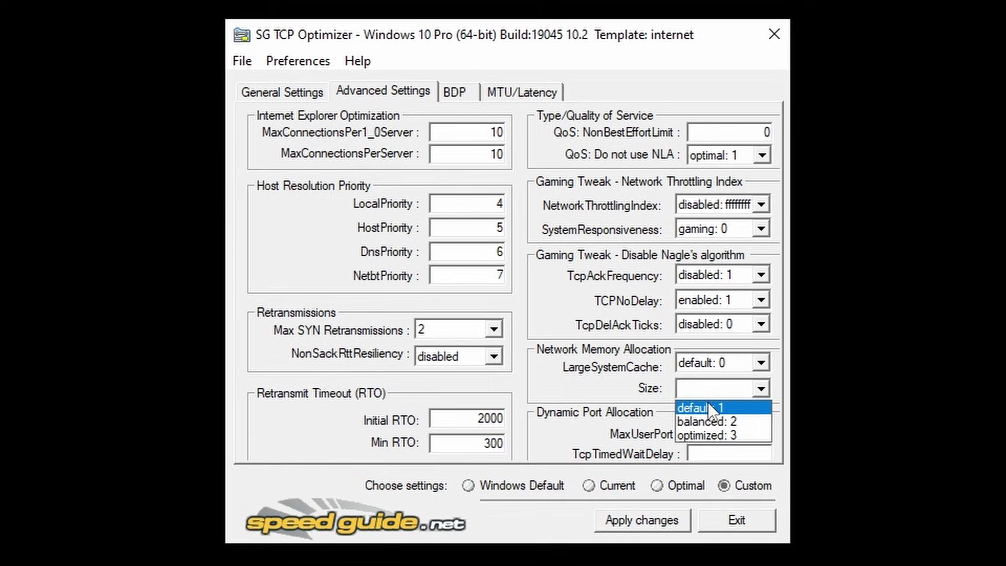
left_click(709, 408)
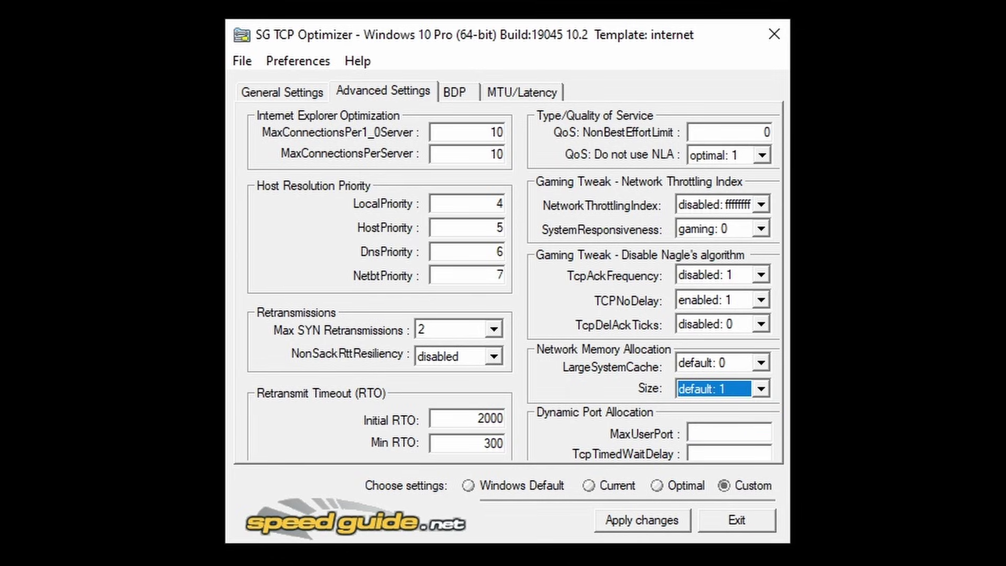
Step: Enter MaxUserPort 65531 and TcpTimedWaitDelay 30, then apply changes without rebooting
key("Tab")
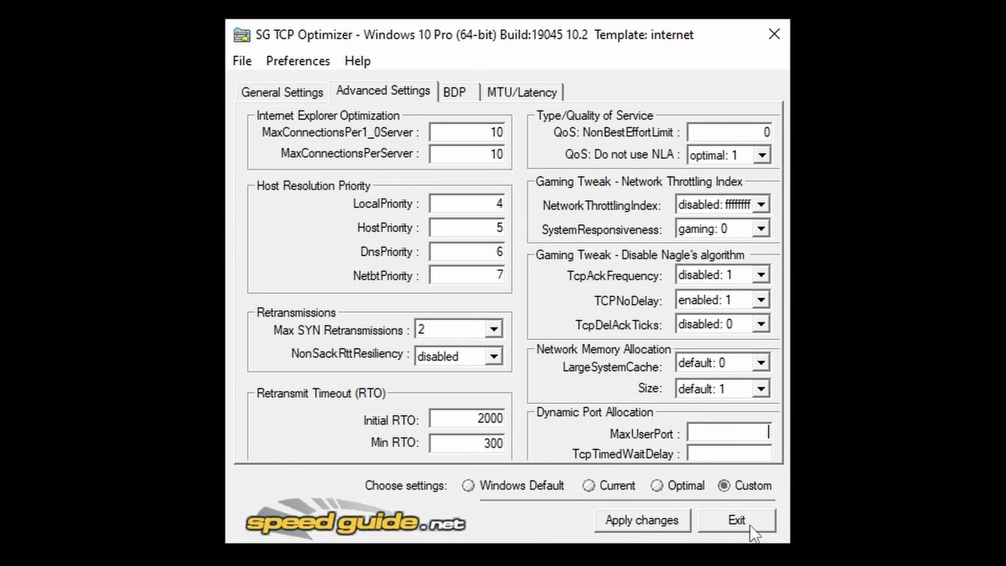
type("65531")
left_click(709, 455)
type("30")
left_click(620, 521)
left_click(674, 430)
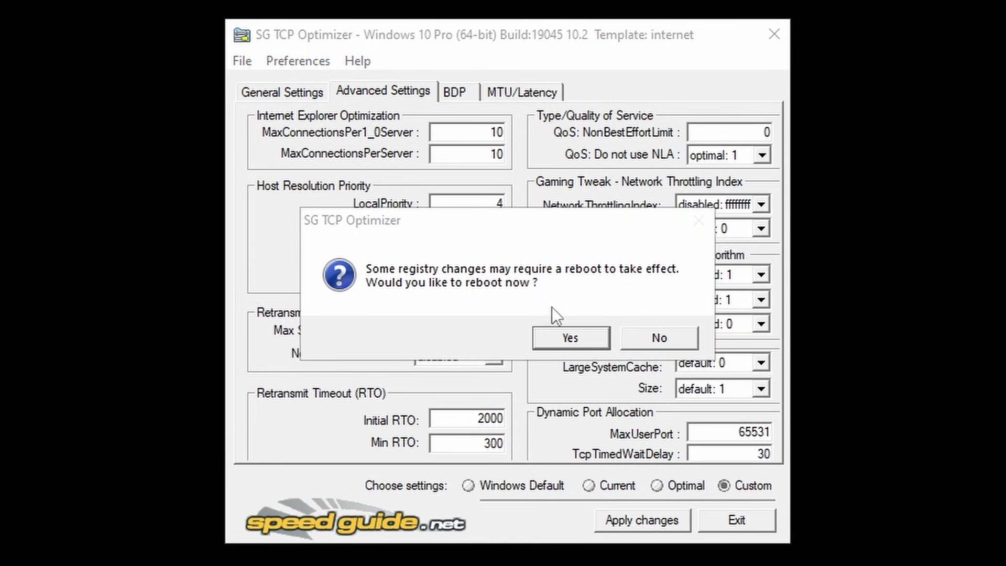
left_click(662, 339)
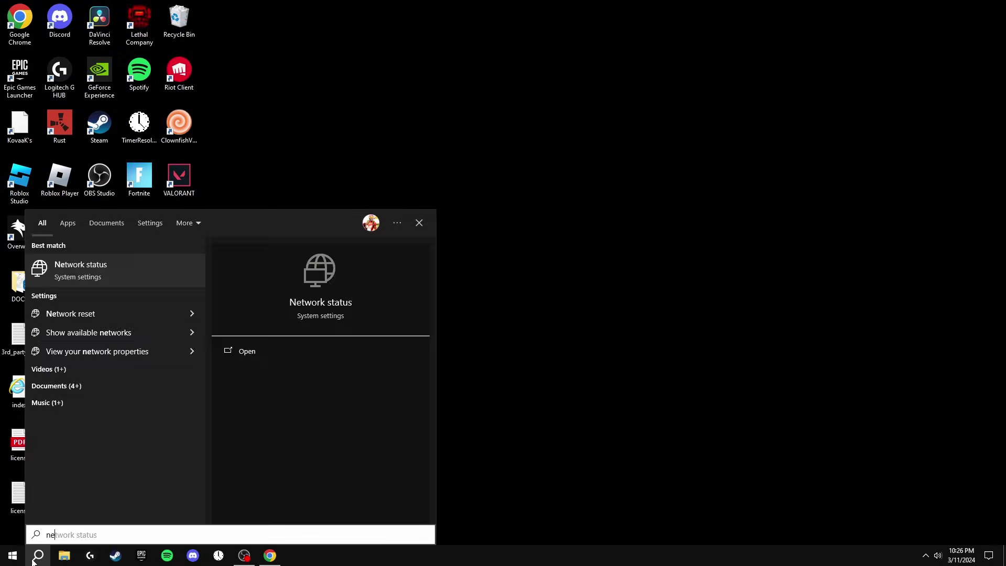
Step: From Network Connections, open the Ethernet adapter's Intel I219-V Configure dialog on the Advanced tab
type("twork co")
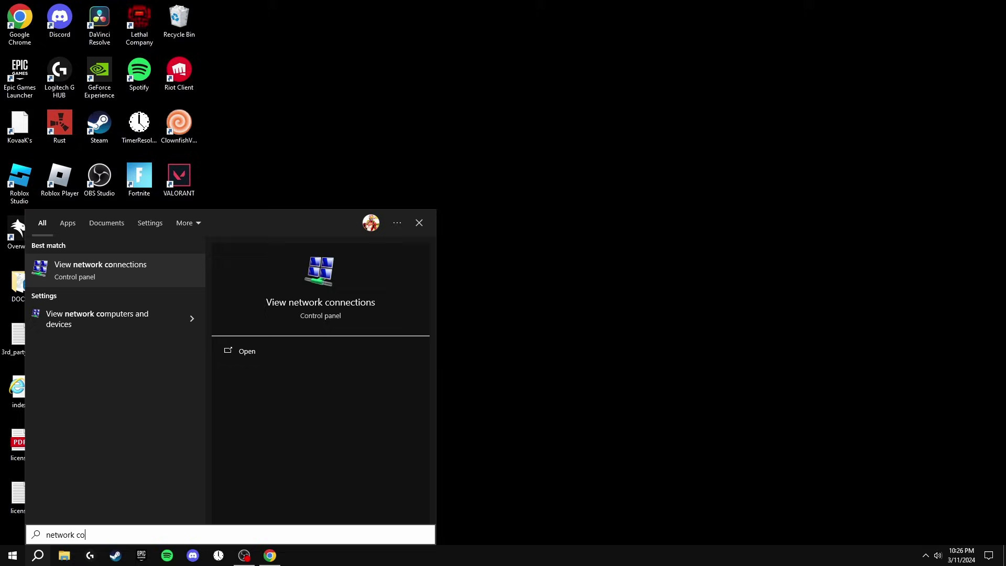
left_click(113, 278)
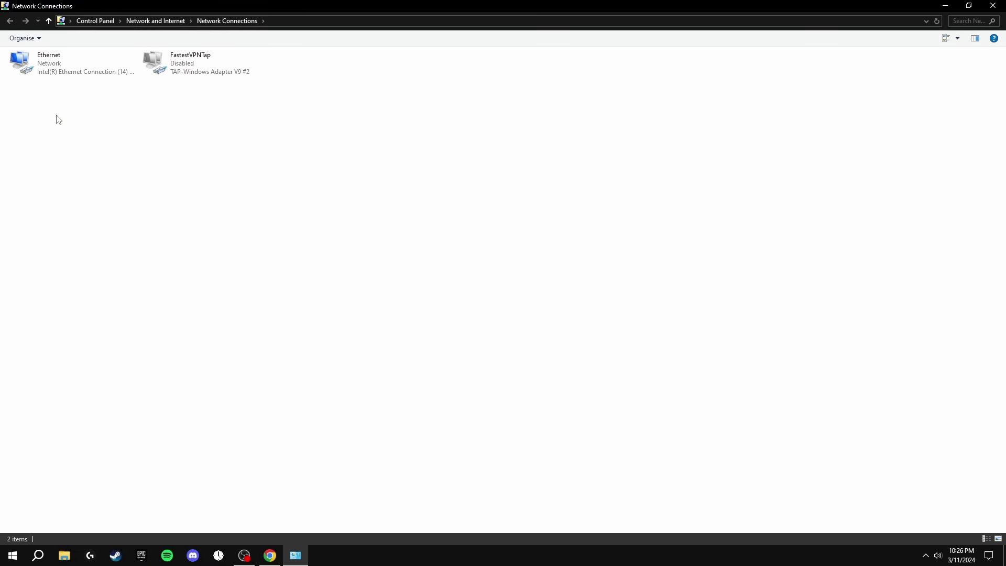
left_click(48, 65)
right_click(47, 65)
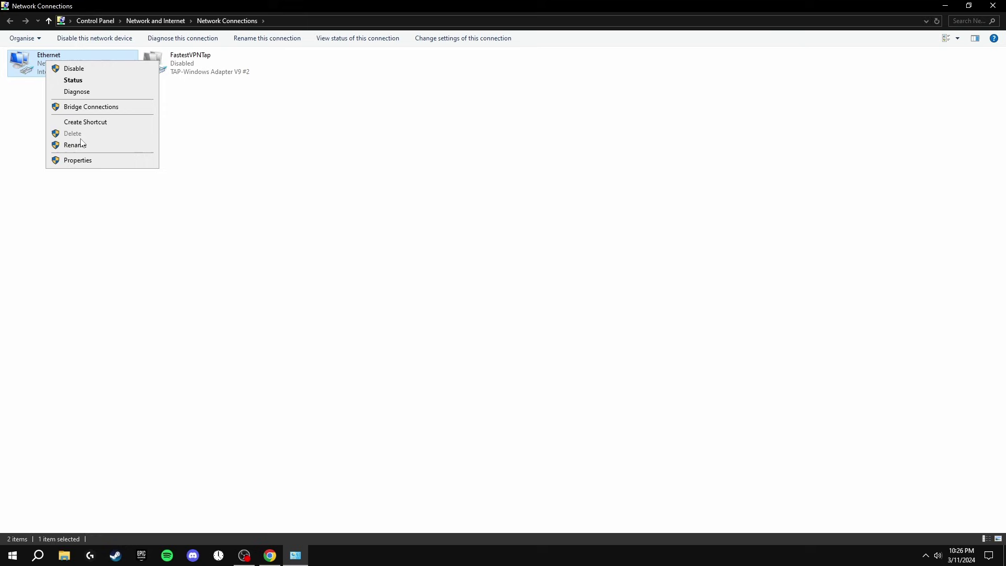
left_click(81, 160)
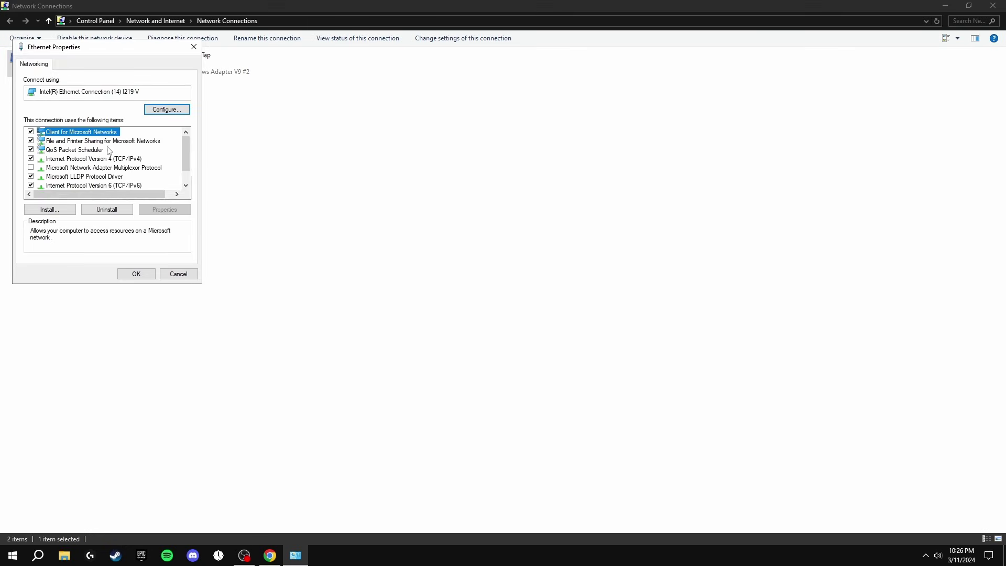
left_click(167, 110)
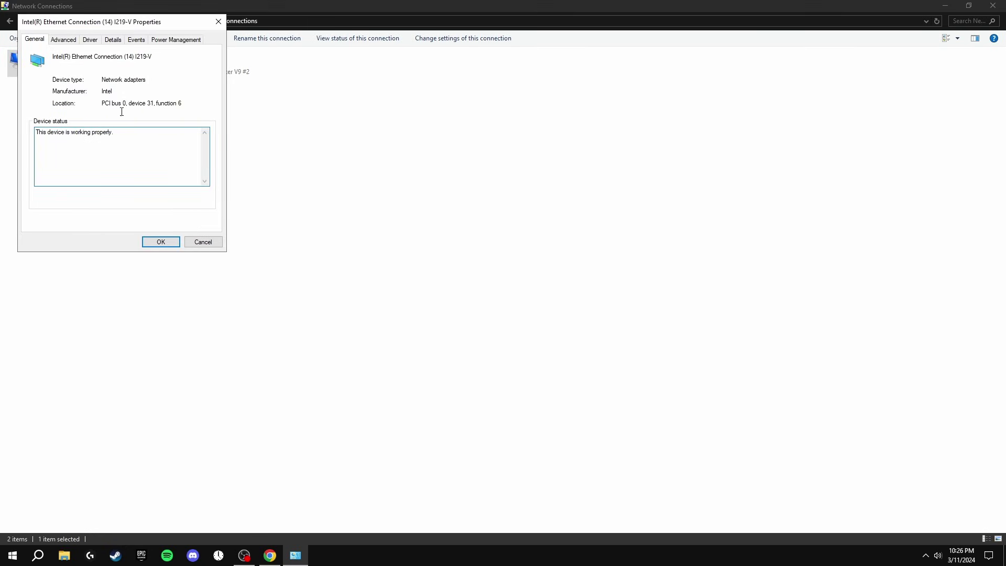
left_click(63, 40)
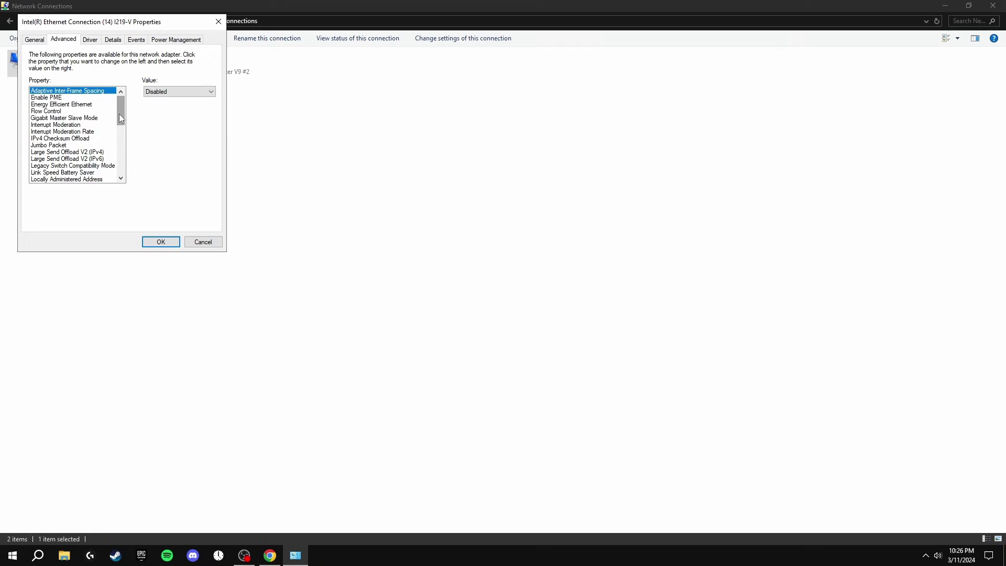
Step: Set Energy Efficient Ethernet to Off and keep Speed & Duplex at Auto Negotiation
scroll(122, 103, "down", 4)
scroll(126, 97, "up", 4)
scroll(128, 94, "down", 8)
scroll(133, 97, "up", 8)
left_click(46, 105)
left_click(163, 92)
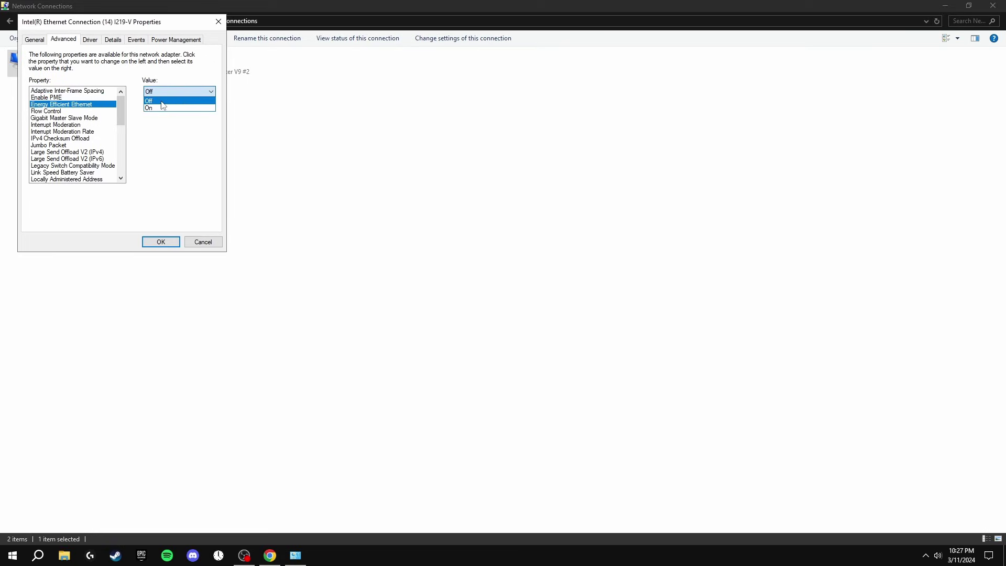
left_click(155, 100)
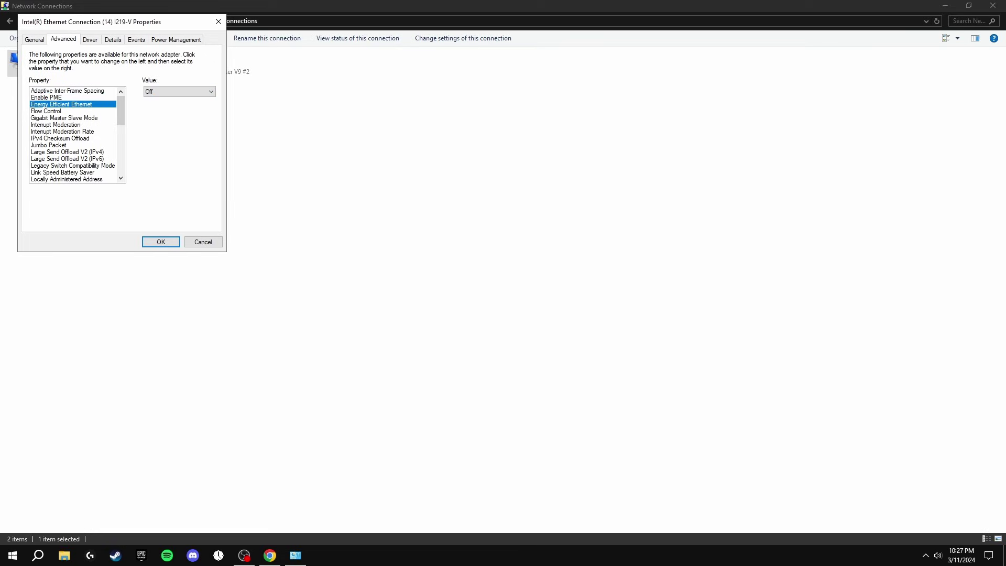
left_click(42, 111)
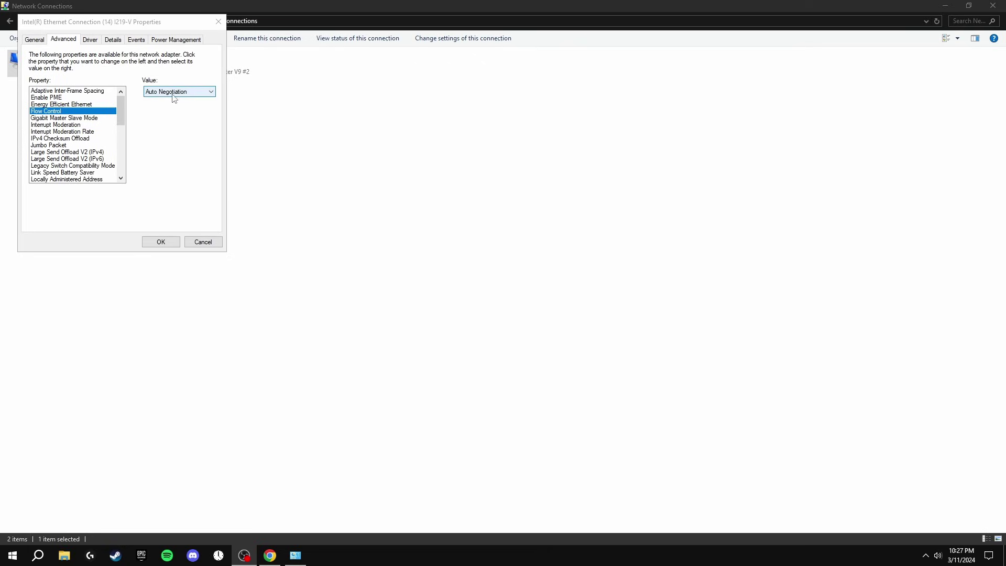
key("s")
key("p")
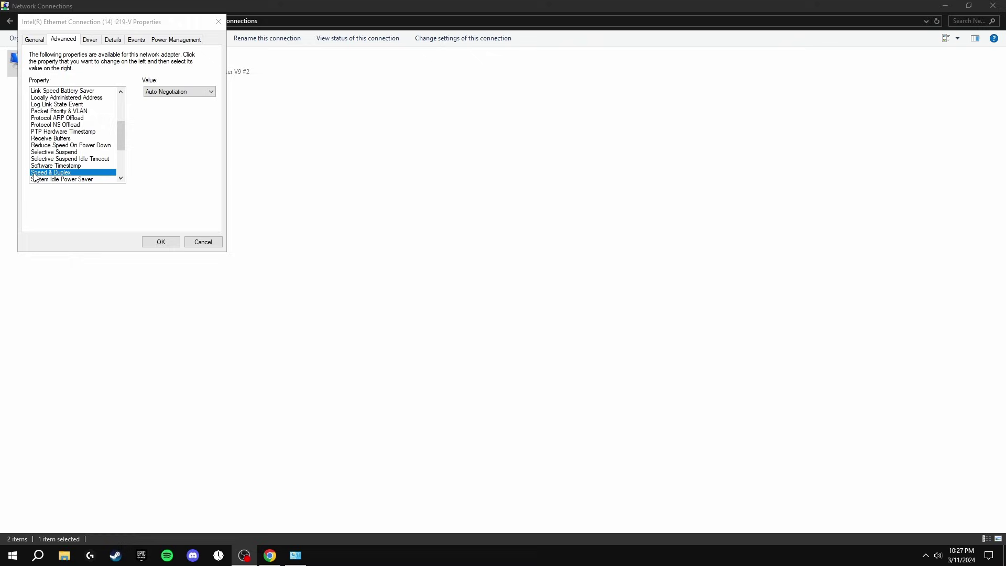
left_click(161, 92)
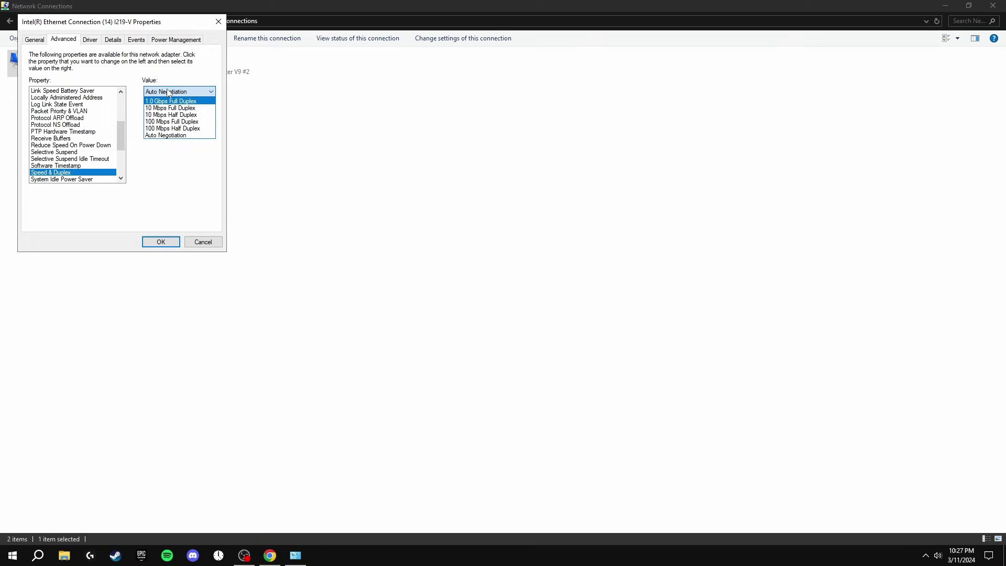
left_click(168, 93)
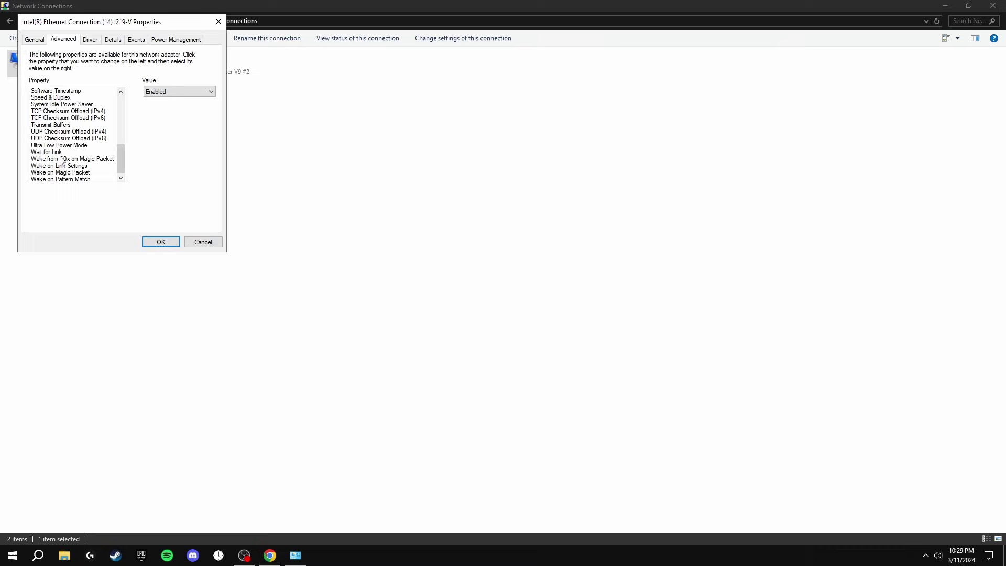
Step: Set Wake from S0ix on Magic Packet, Wake on Link, Magic Packet and Pattern Match to Disabled
left_click(77, 160)
left_click(168, 92)
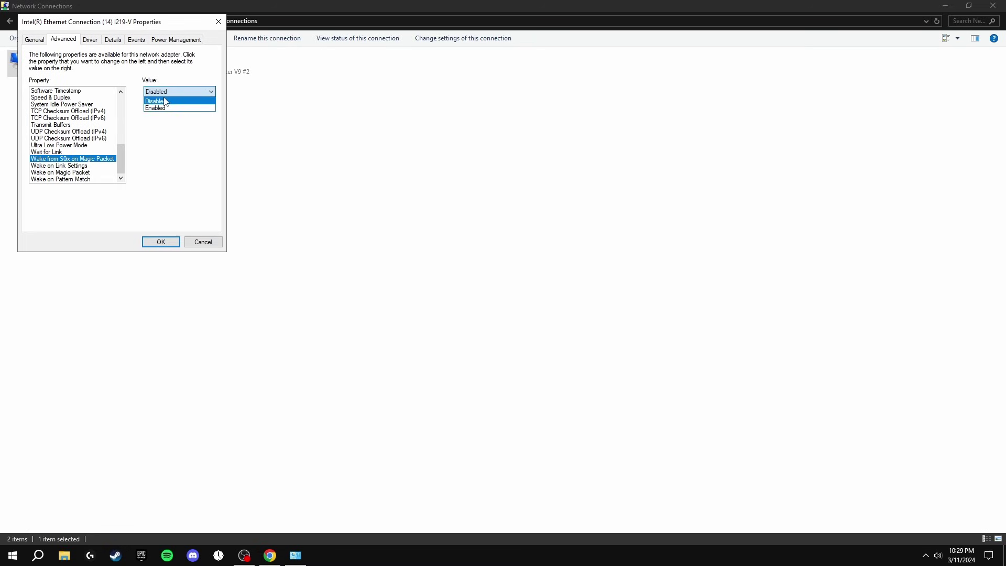
left_click(165, 102)
left_click(92, 166)
left_click(167, 92)
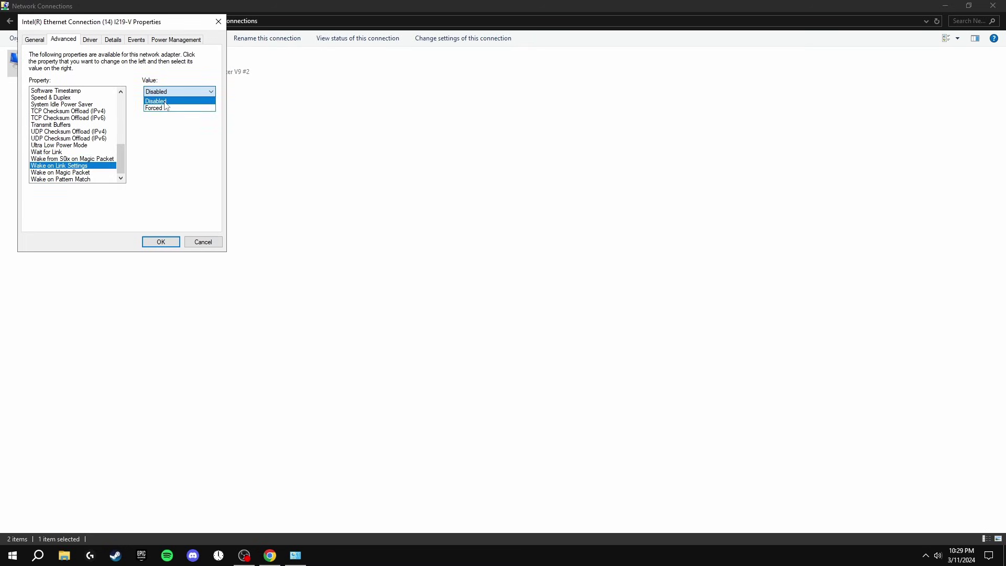
left_click(166, 101)
left_click(85, 172)
left_click(160, 92)
left_click(161, 101)
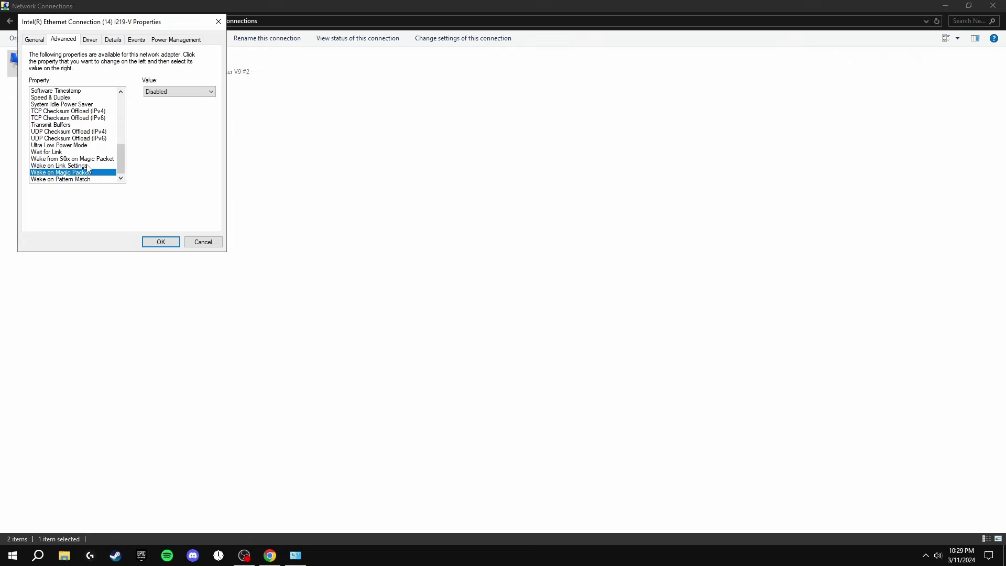
left_click(84, 179)
left_click(173, 92)
left_click(170, 102)
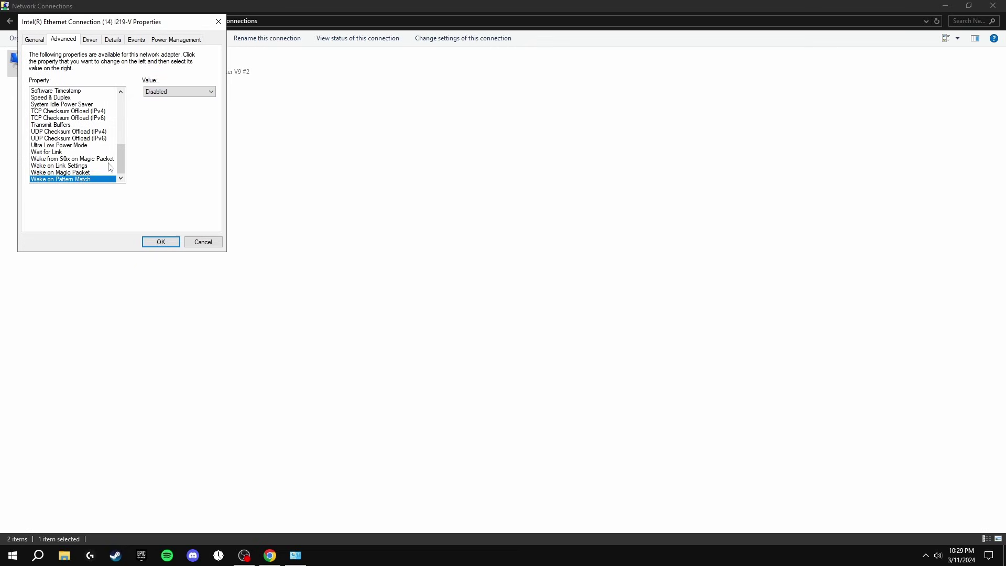
Step: Review Power Management, confirm the adapter properties and close Network Connections
left_click(169, 40)
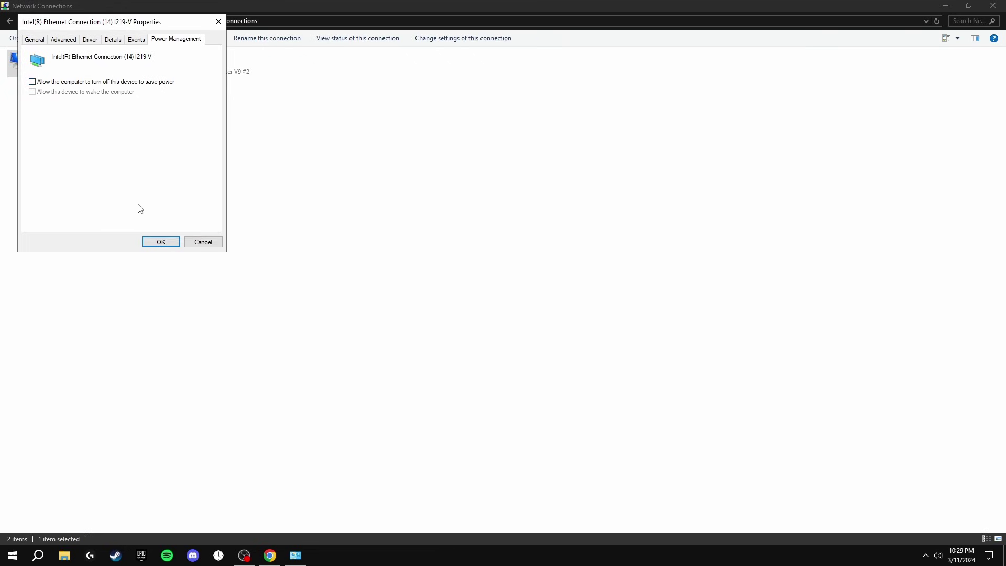
left_click(161, 242)
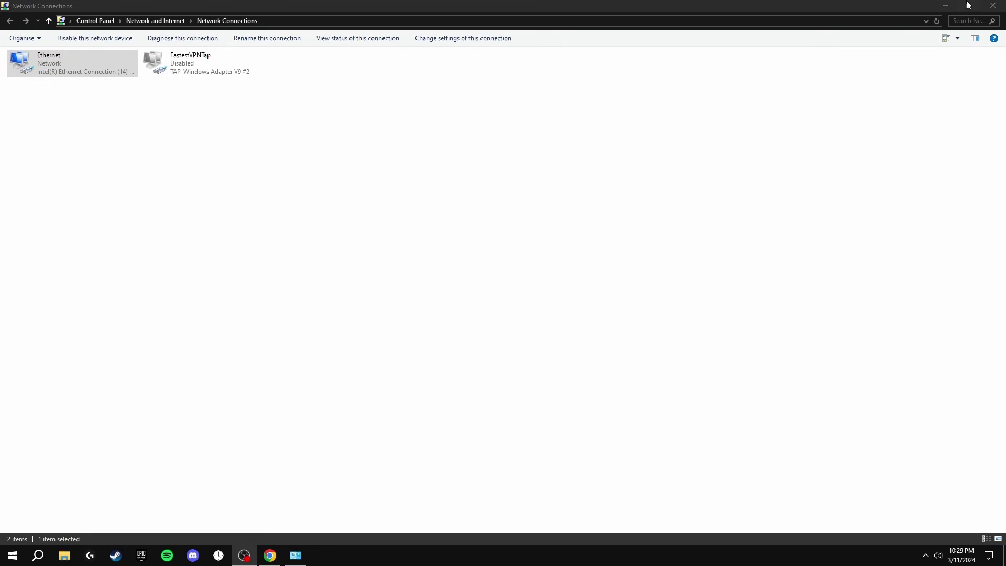
left_click(993, 5)
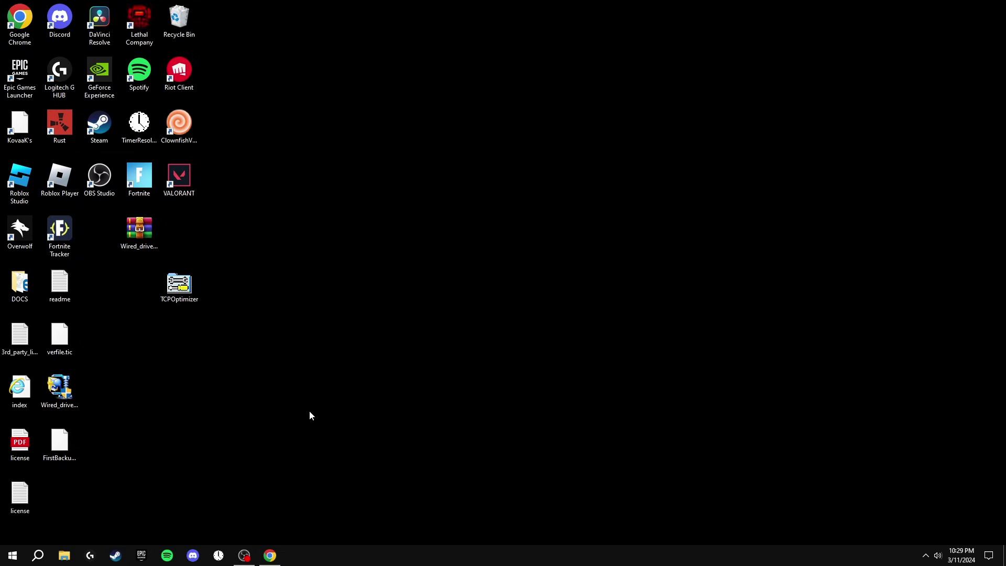
Step: Run gpedit.msc and navigate to Computer Configuration > Administrative Templates > Network > QoS Packet Scheduler
key("super+r")
type("g")
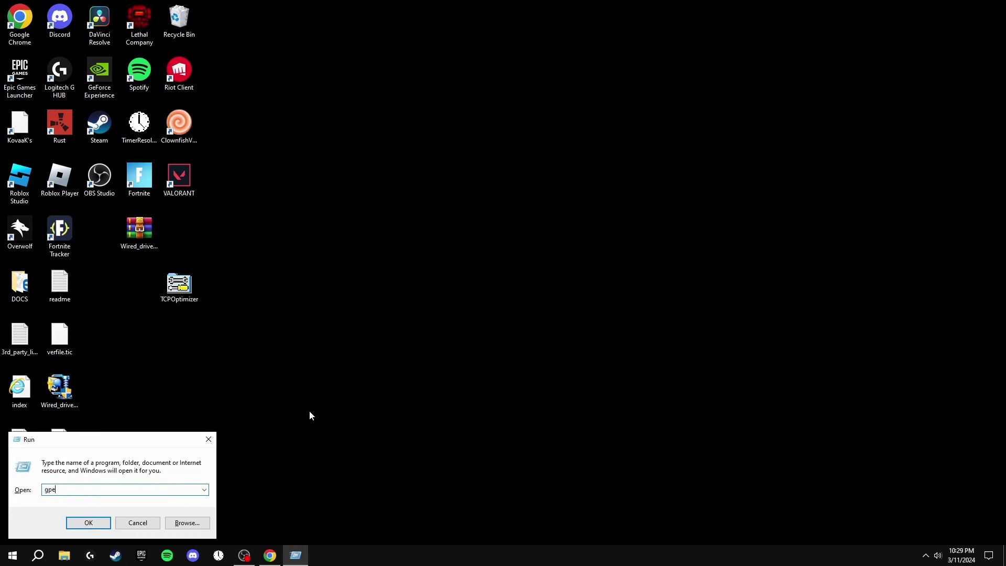
type("pedit.msc")
key("Return")
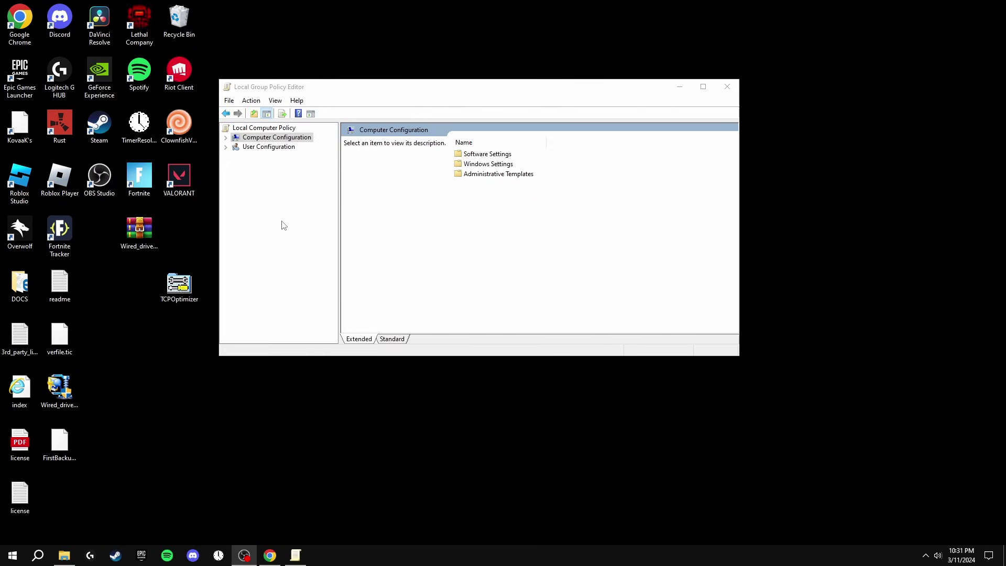
left_click(226, 138)
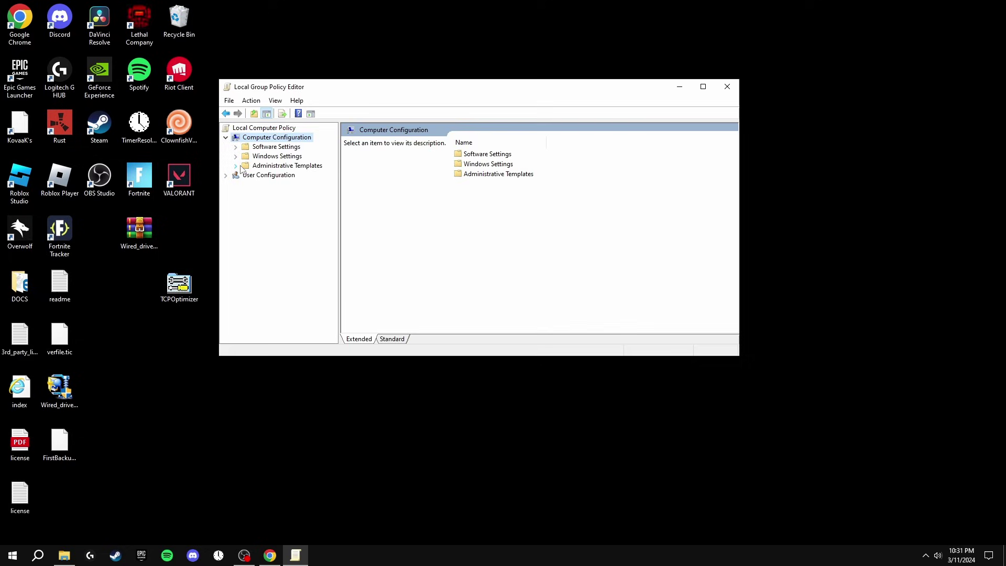
left_click(235, 166)
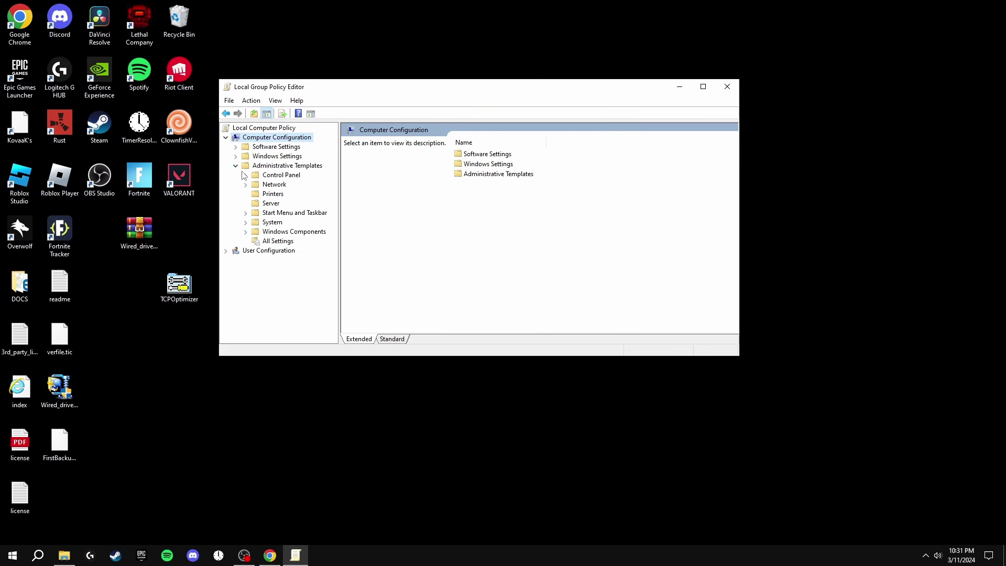
left_click(274, 184)
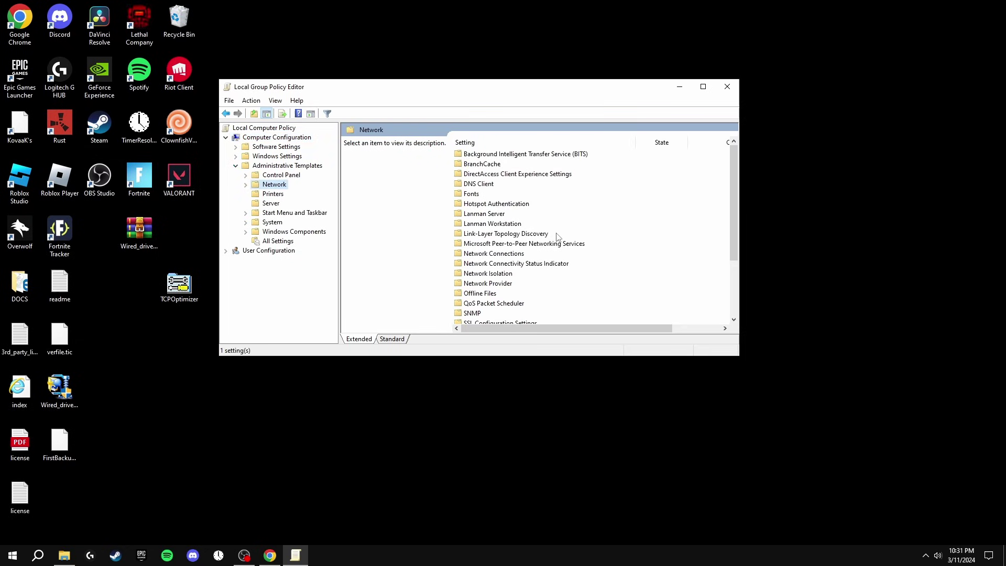
scroll(508, 246, "down", 1)
left_click(494, 274)
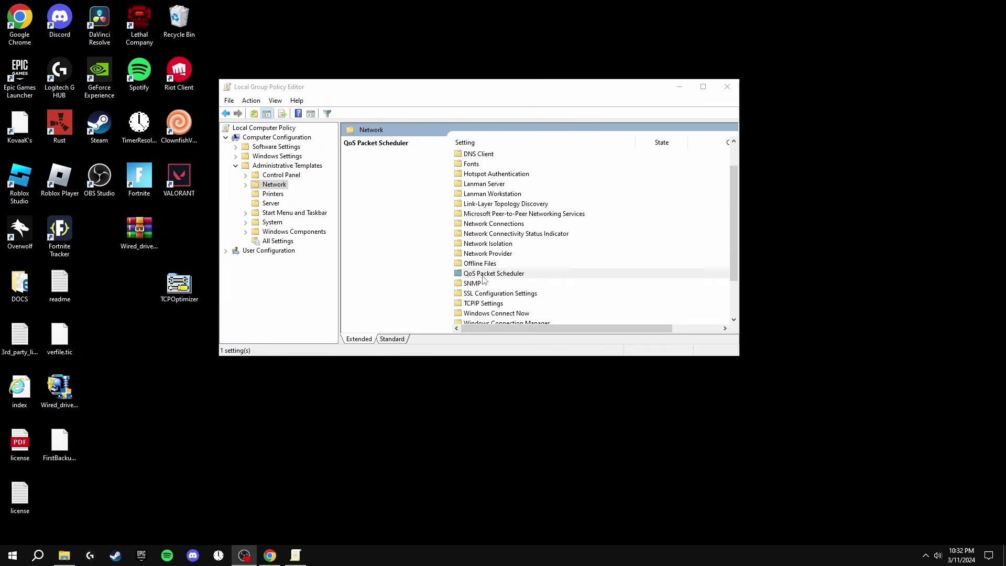
double_click(483, 273)
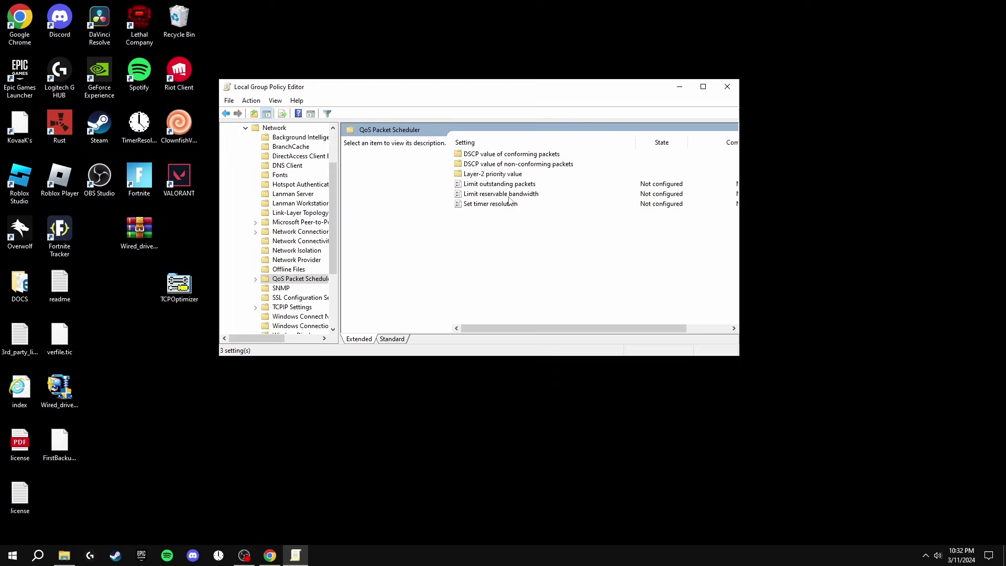
Step: Enable Limit reservable bandwidth with a 0% limit, apply it and close the editor
double_click(487, 195)
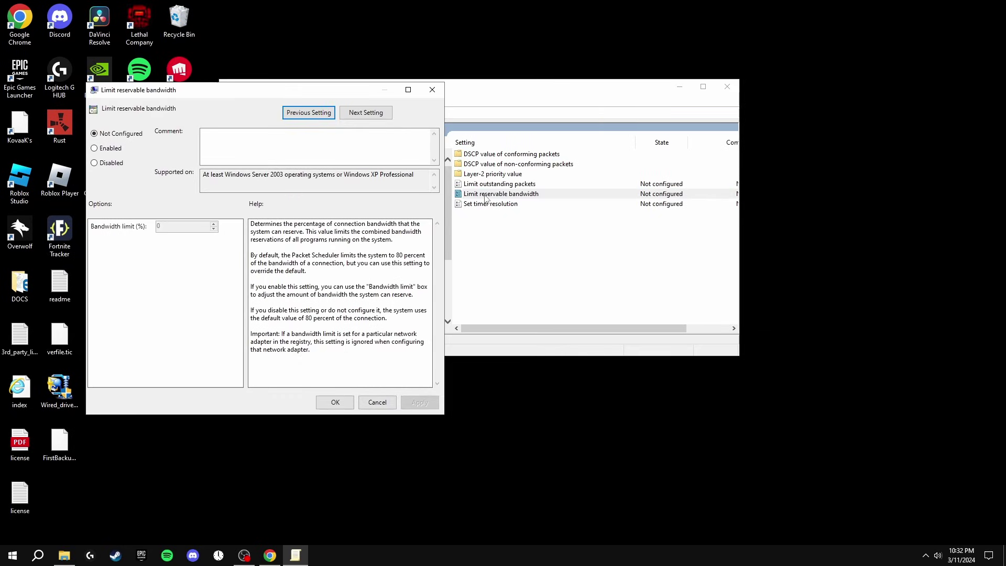
left_click(95, 148)
double_click(160, 226)
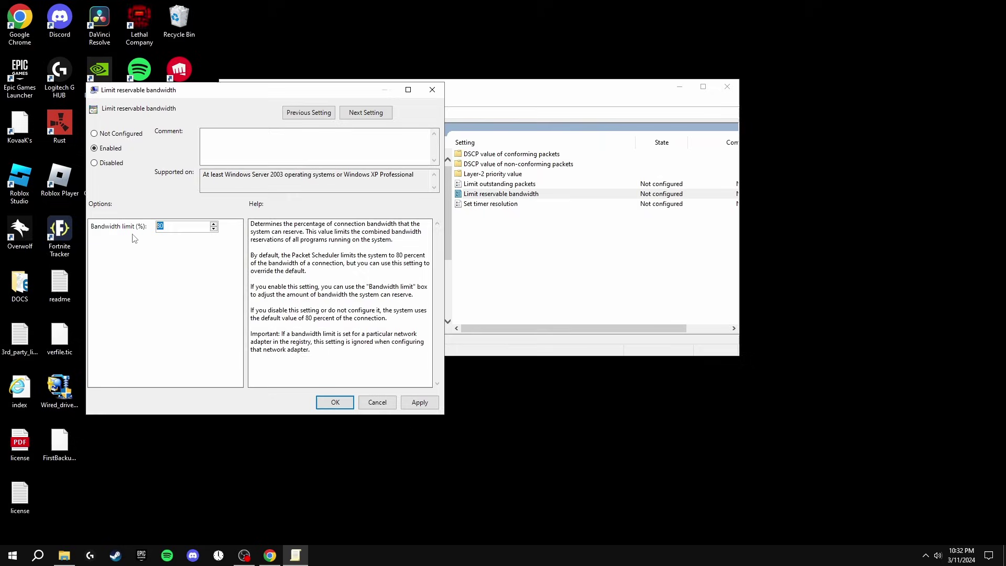
type("0")
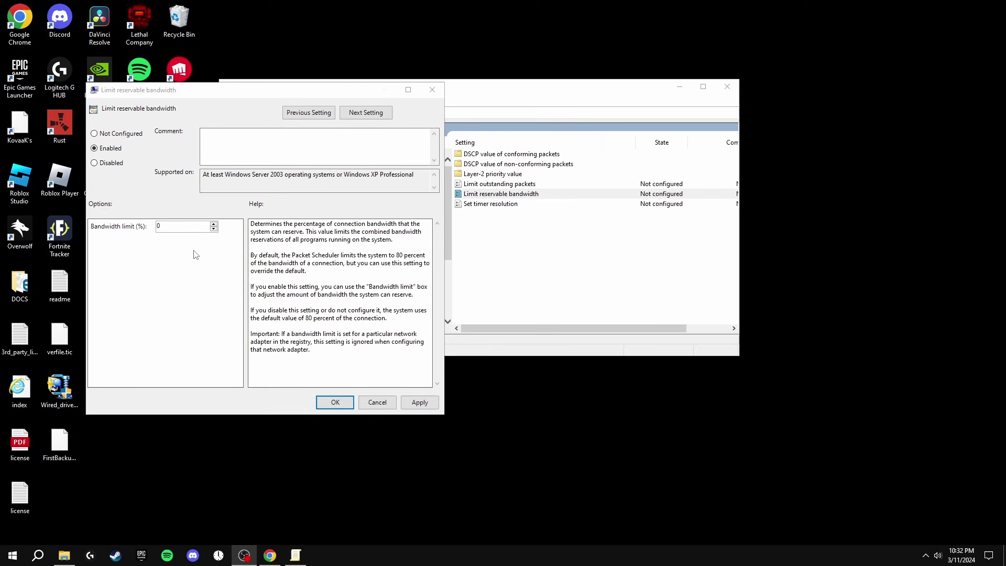
left_click(419, 402)
left_click(335, 401)
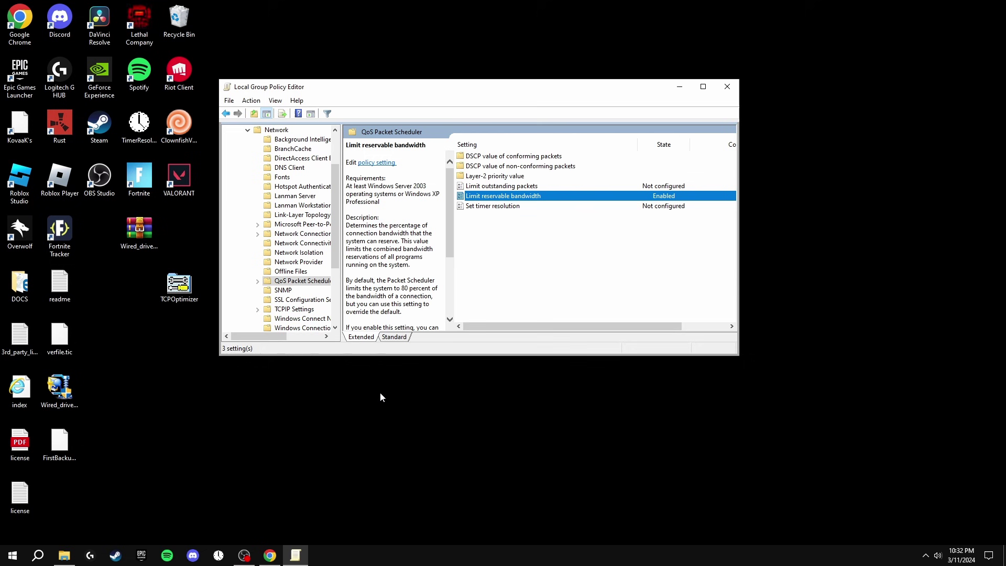
left_click(727, 87)
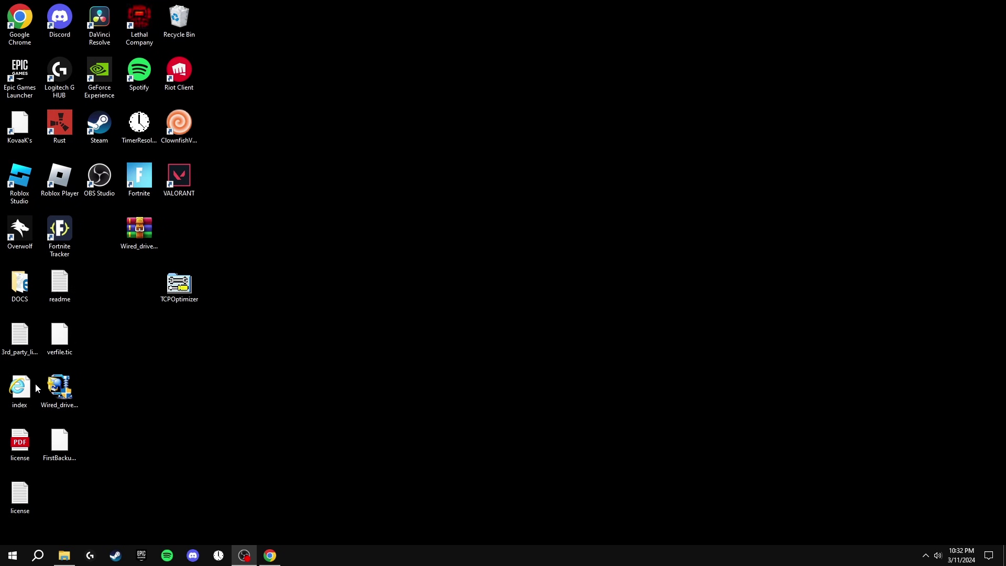